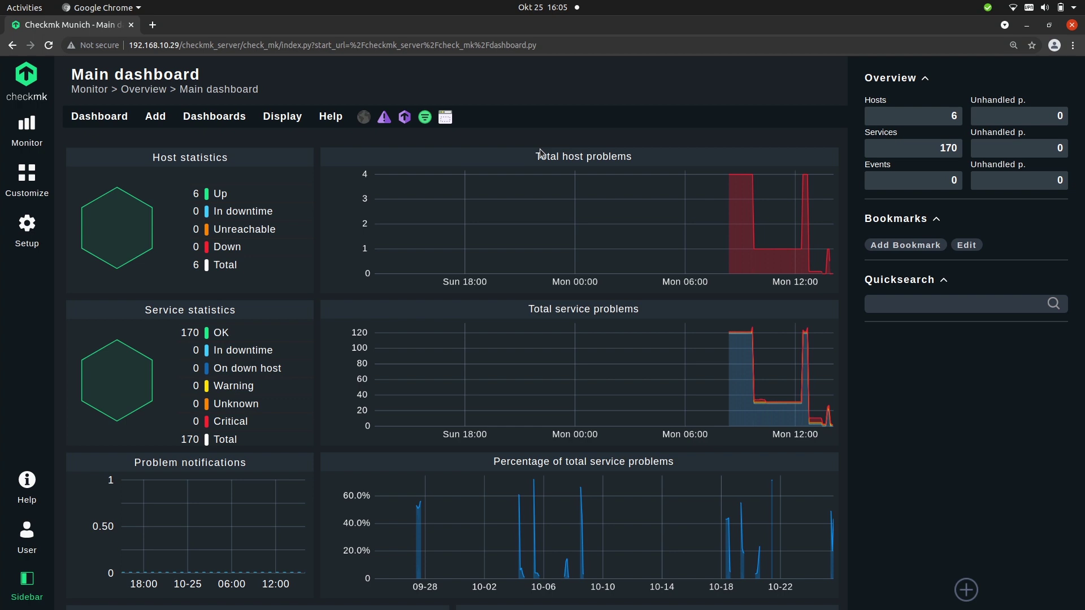
# Create the checkmk_new_york site with omd create from the root terminal.
pyautogui.hotkey('alt', 'Tab')
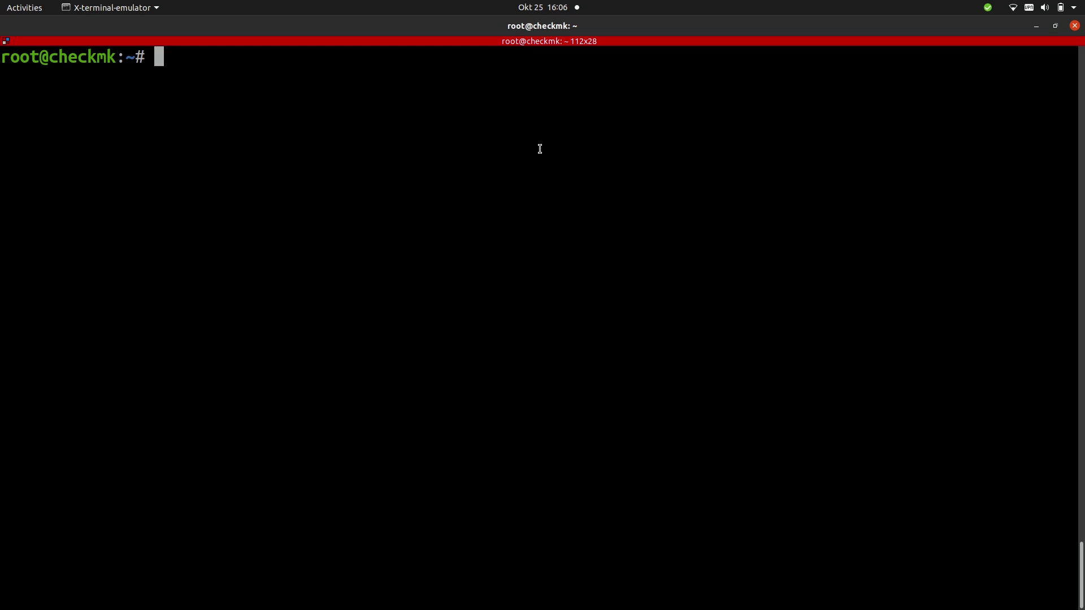
pyautogui.write('omd create')
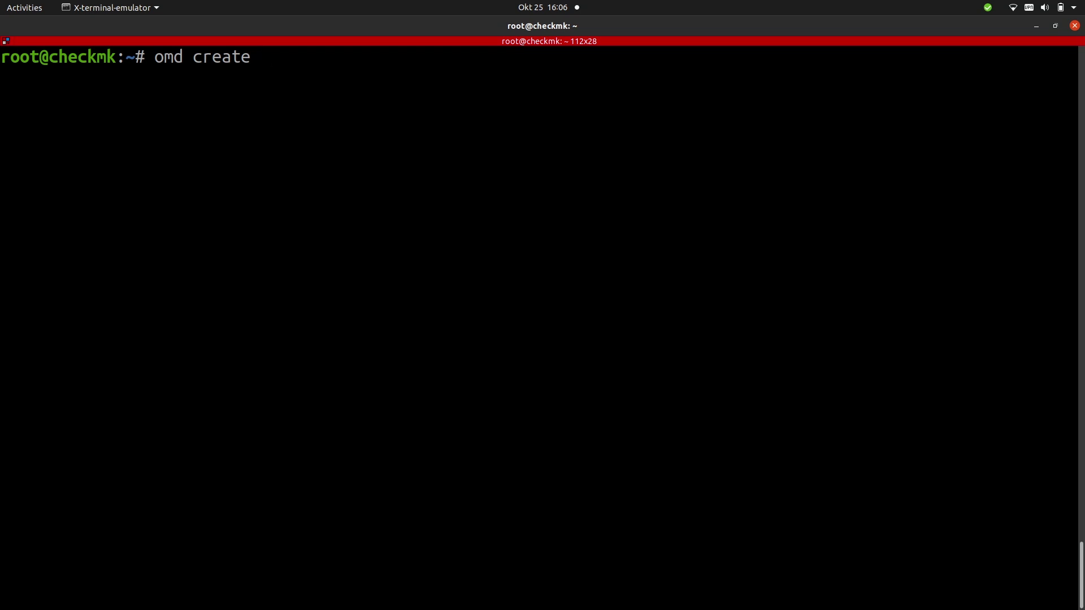
pyautogui.write(' checkmk')
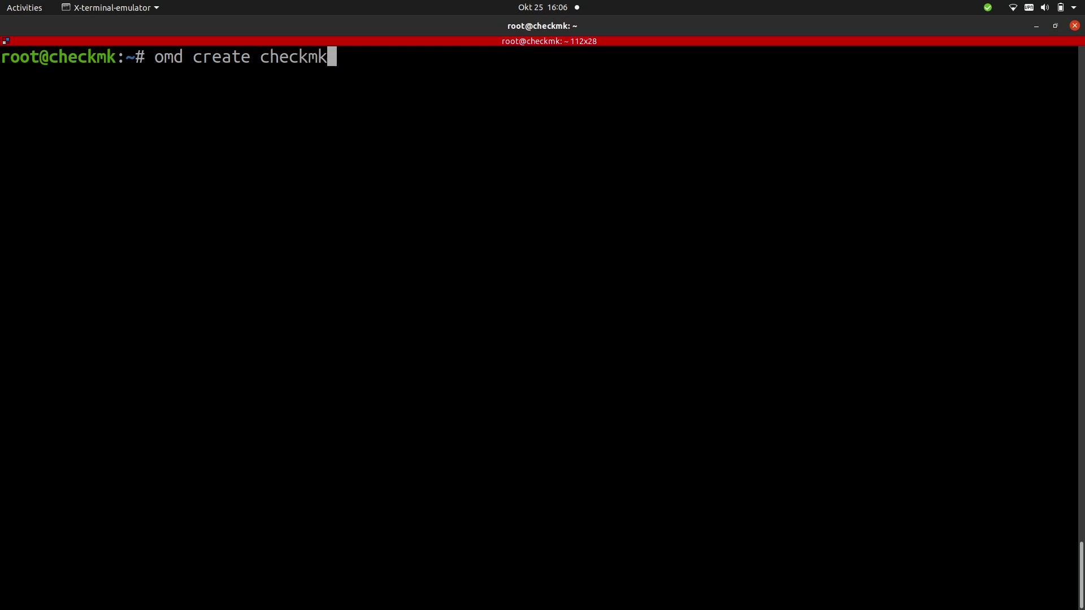
pyautogui.write('_new_n')
pyautogui.press('BackSpace')
pyautogui.write('york')
pyautogui.press('Return')
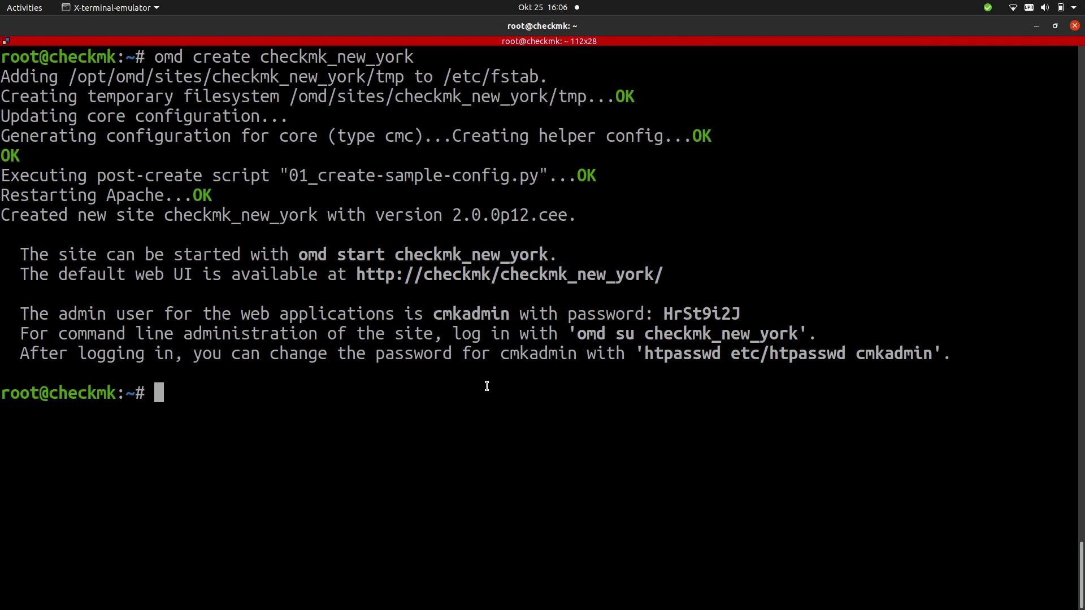
pyautogui.write('sudo')
# Log in as the checkmk_new_york site user with su - checkmk_new_york.
pyautogui.press('BackSpace')
pyautogui.press('BackSpace')
pyautogui.press('BackSpace')
pyautogui.write('- checkmk')
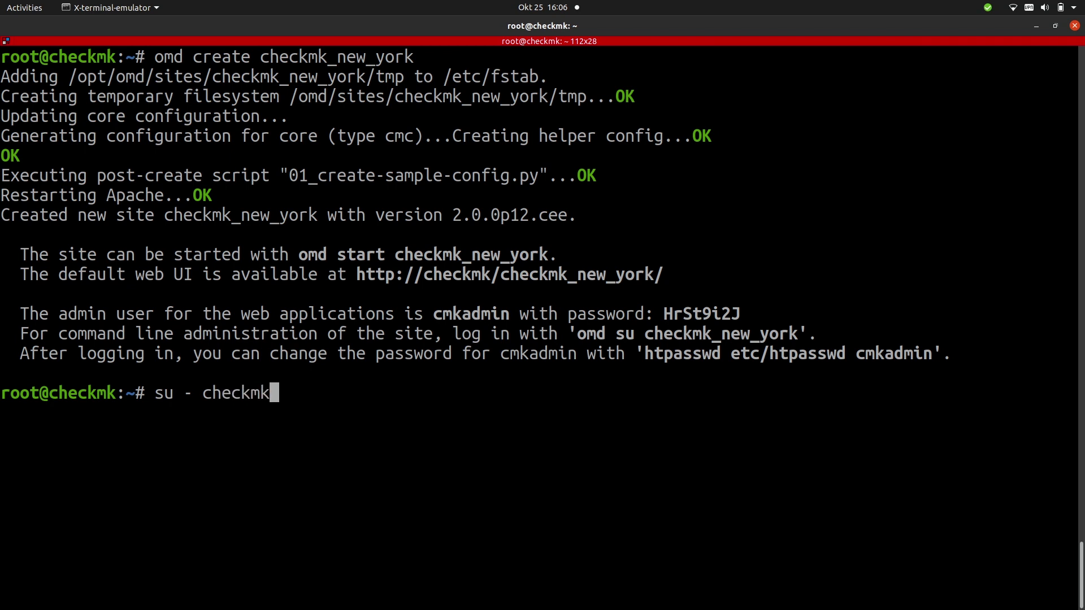
pyautogui.write('_new')
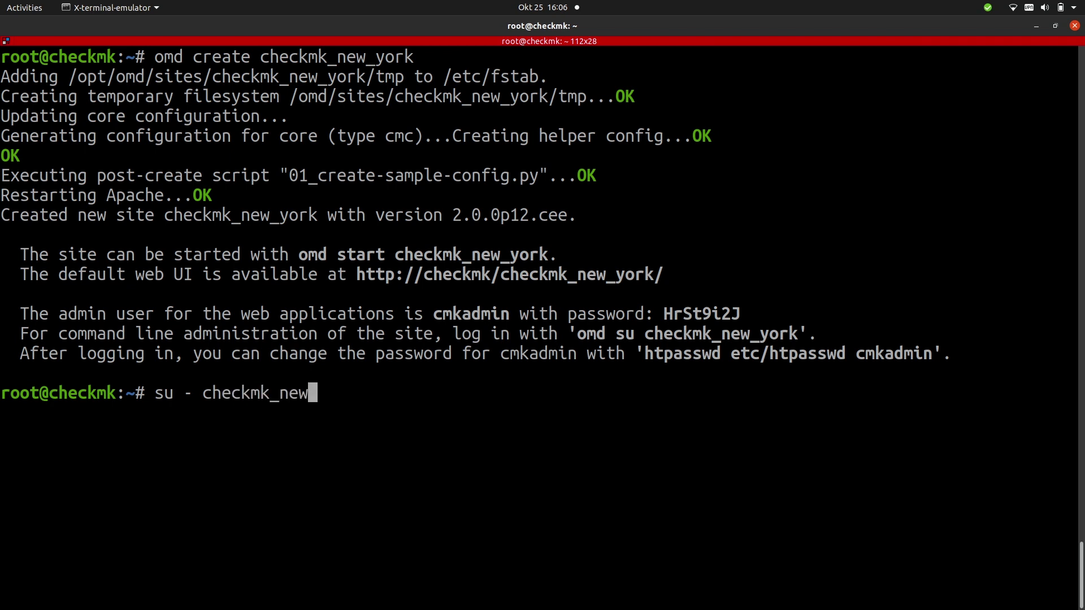
pyautogui.write('_york')
pyautogui.press('Return')
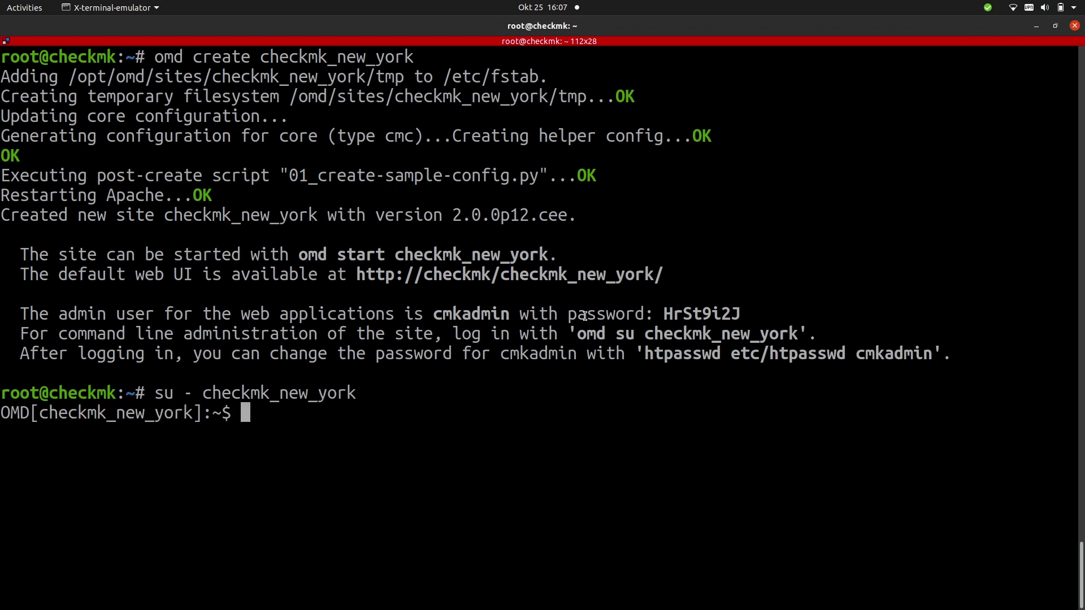
# Set a new cmkadmin password using htpasswd etc/htpasswd cmkadmin.
pyautogui.moveTo(640, 354); pyautogui.dragTo(933, 354)
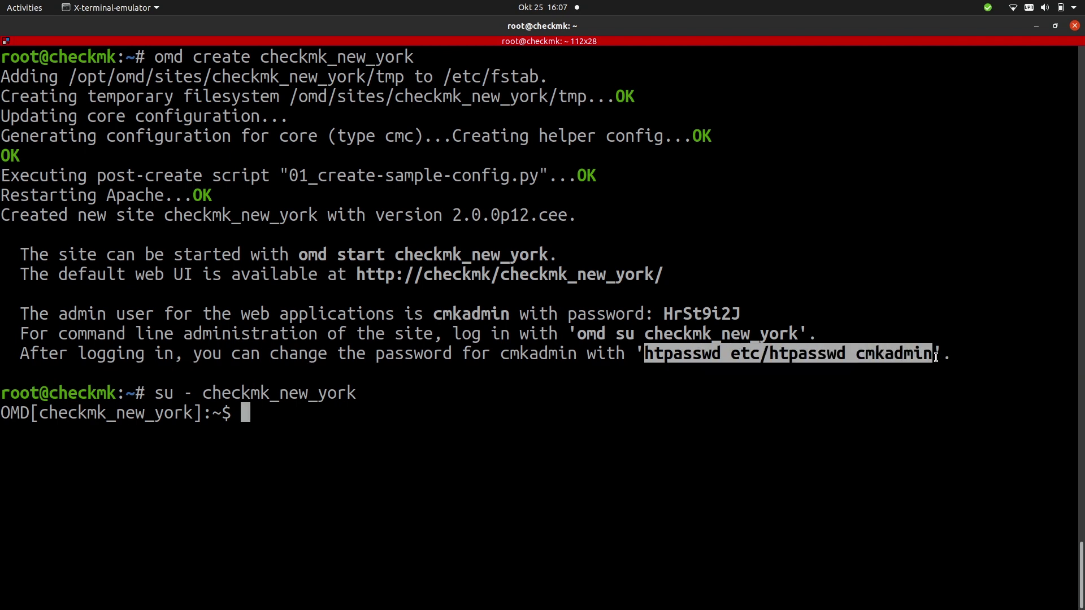
pyautogui.middleClick(387, 436)
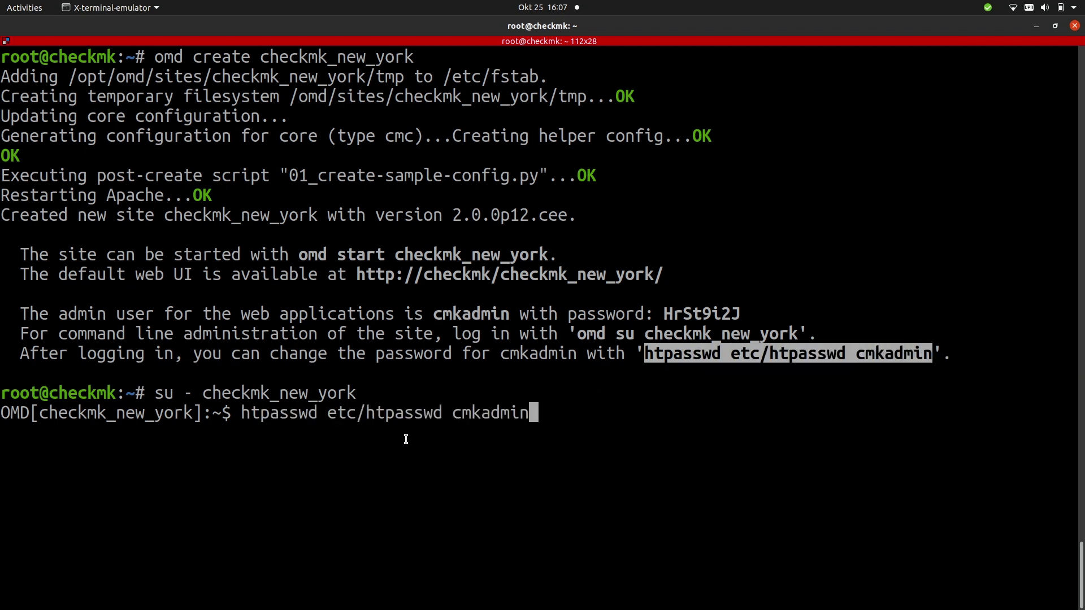
pyautogui.press('Return')
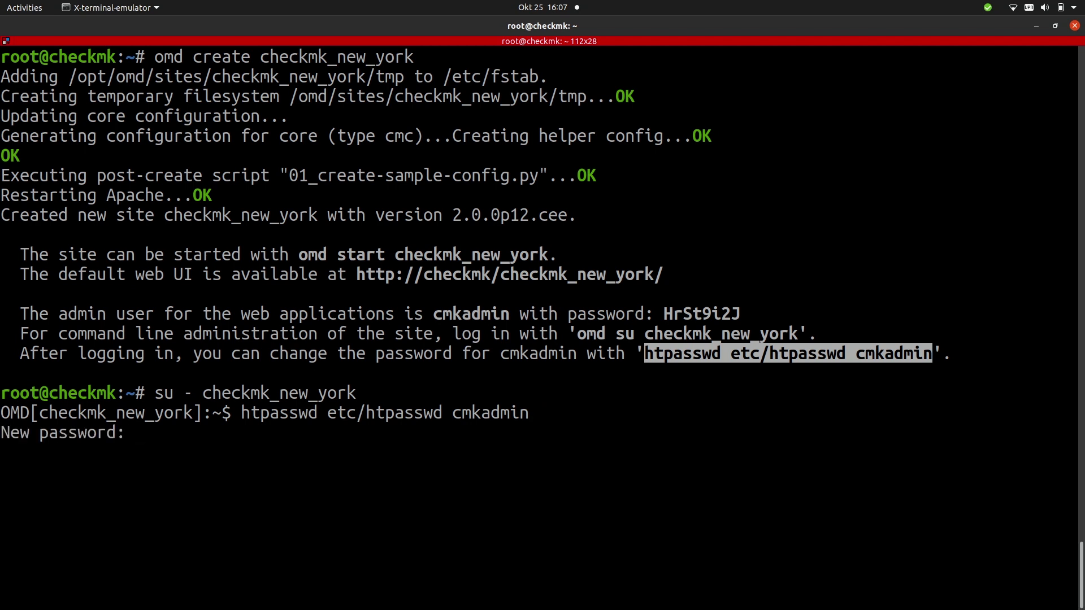
pyautogui.press('Return')
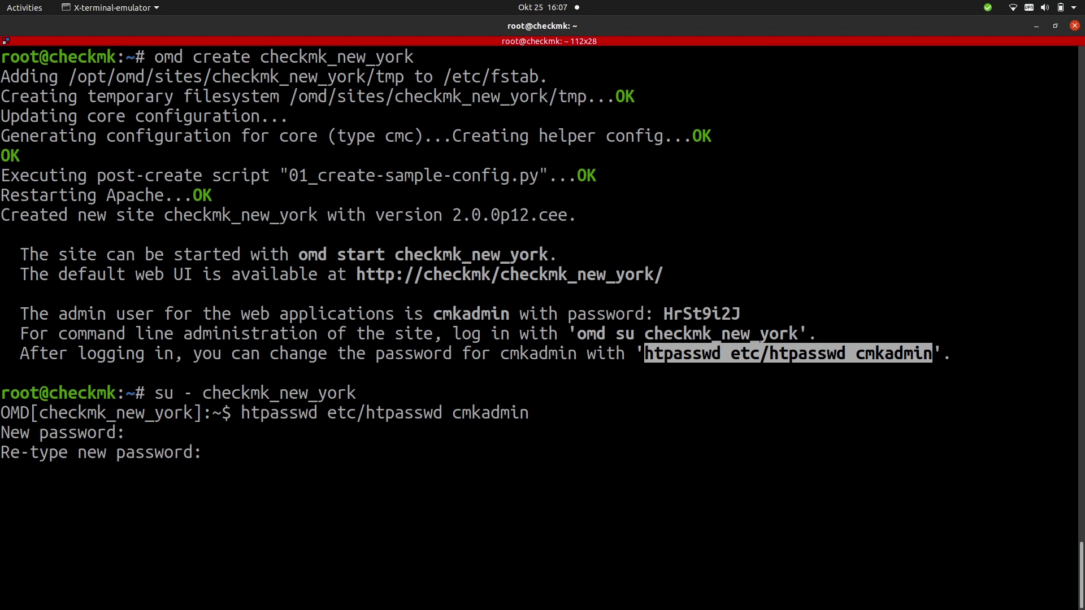
pyautogui.press('Return')
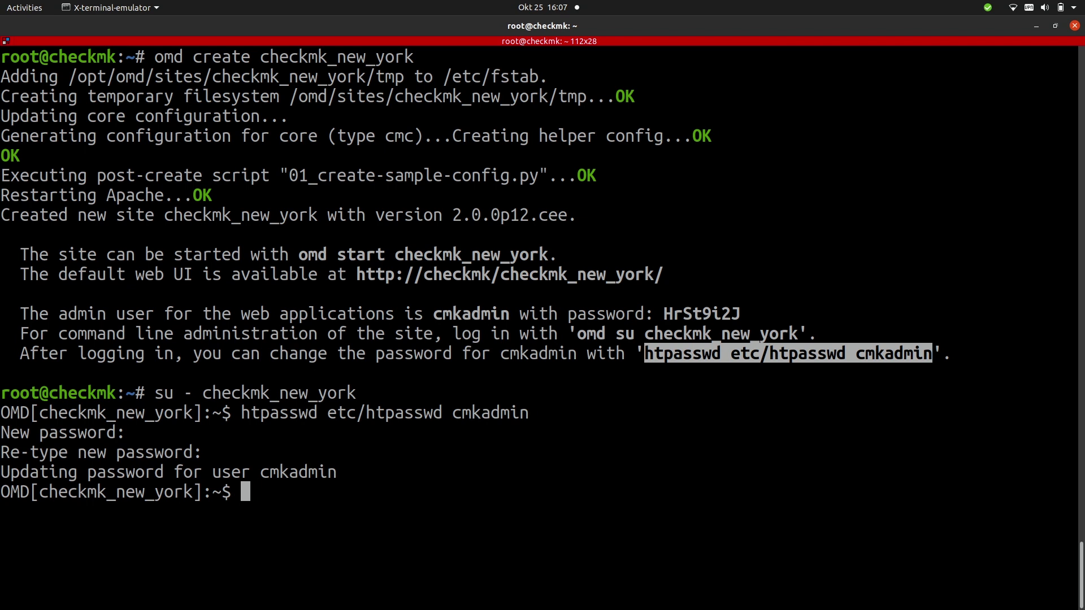
pyautogui.write('omd confi')
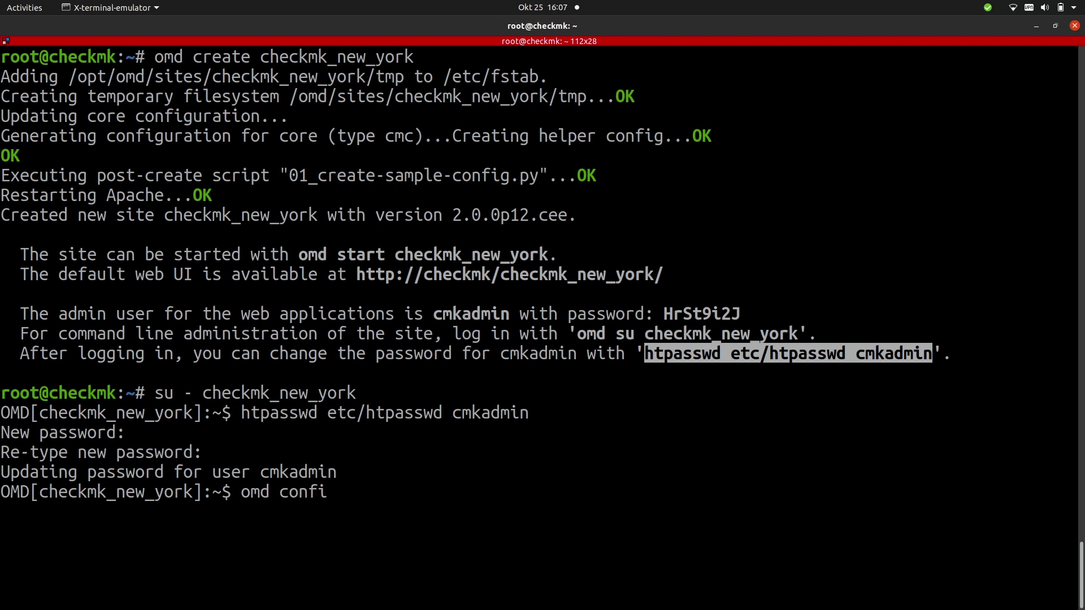
pyautogui.write('g')
# In omd config's Distributed Monitoring settings, turn LIVESTATUS_TCP on.
pyautogui.press('Return')
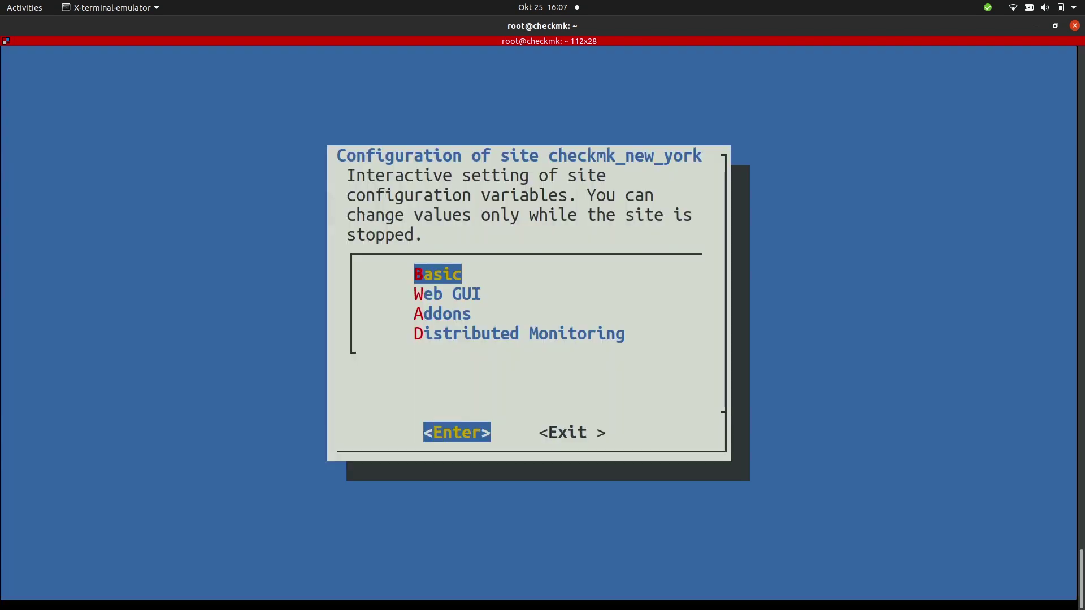
pyautogui.press('Down')
pyautogui.press('Down')
pyautogui.press('Down')
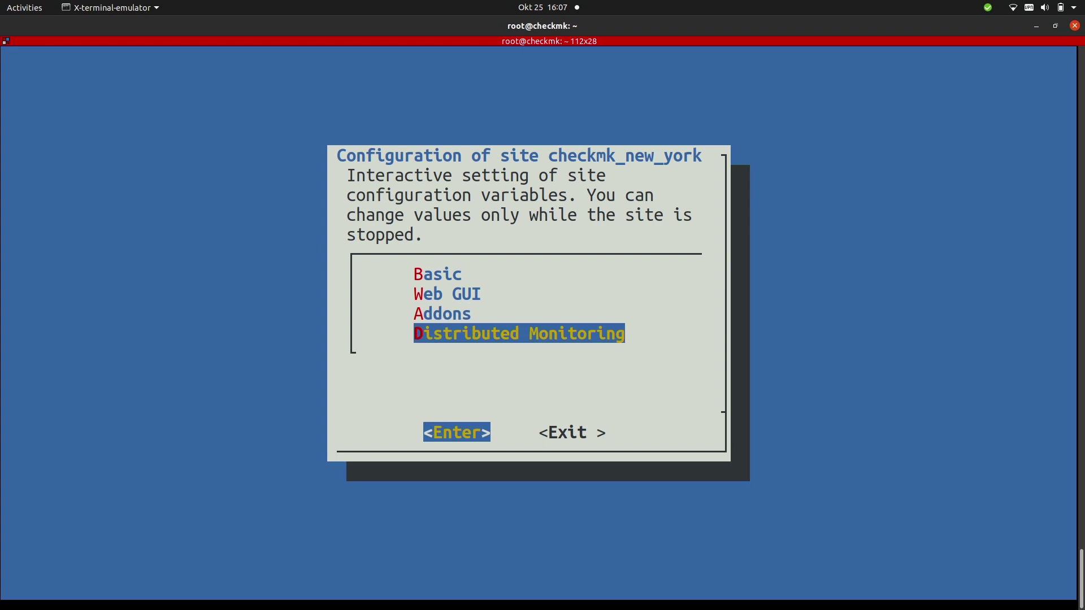
pyautogui.press('Return')
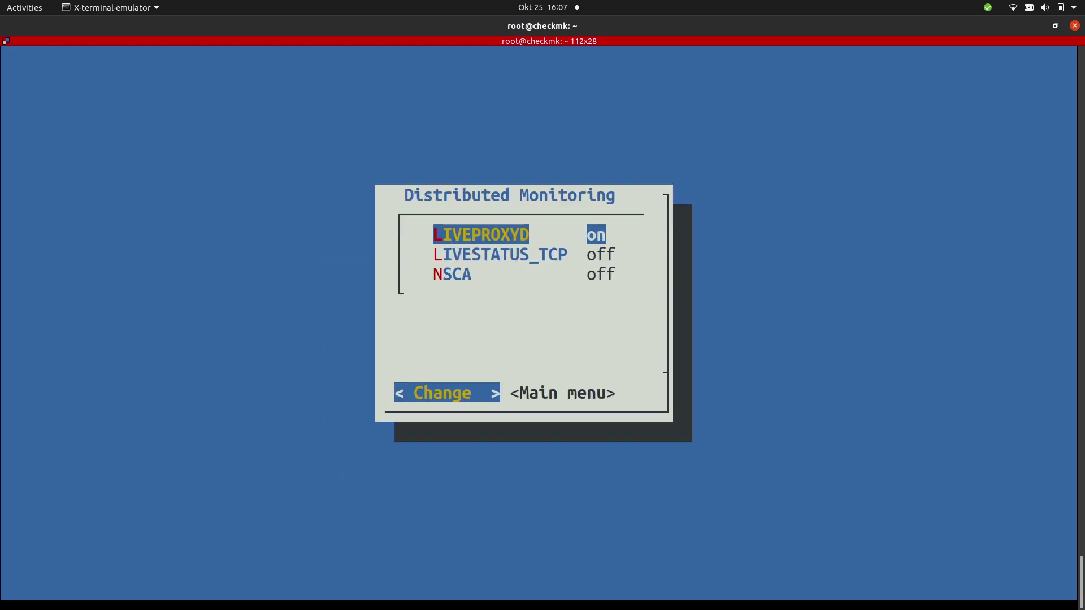
pyautogui.press('Down')
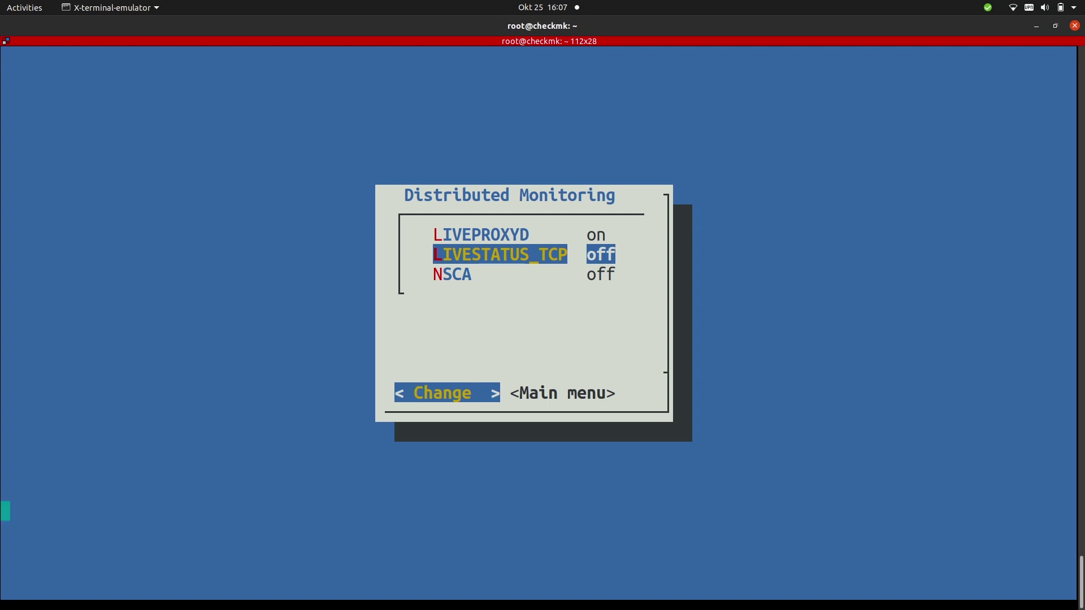
pyautogui.press('Return')
pyautogui.press('Up')
pyautogui.press('Return')
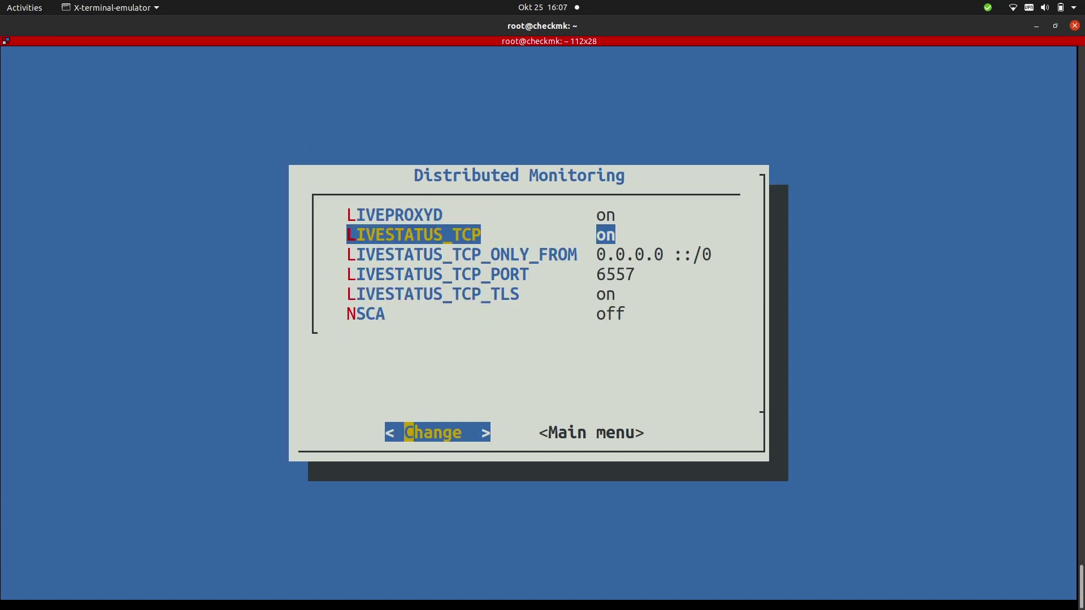
# Move past the TLS and NSCA settings and exit the site configuration.
pyautogui.press('Down')
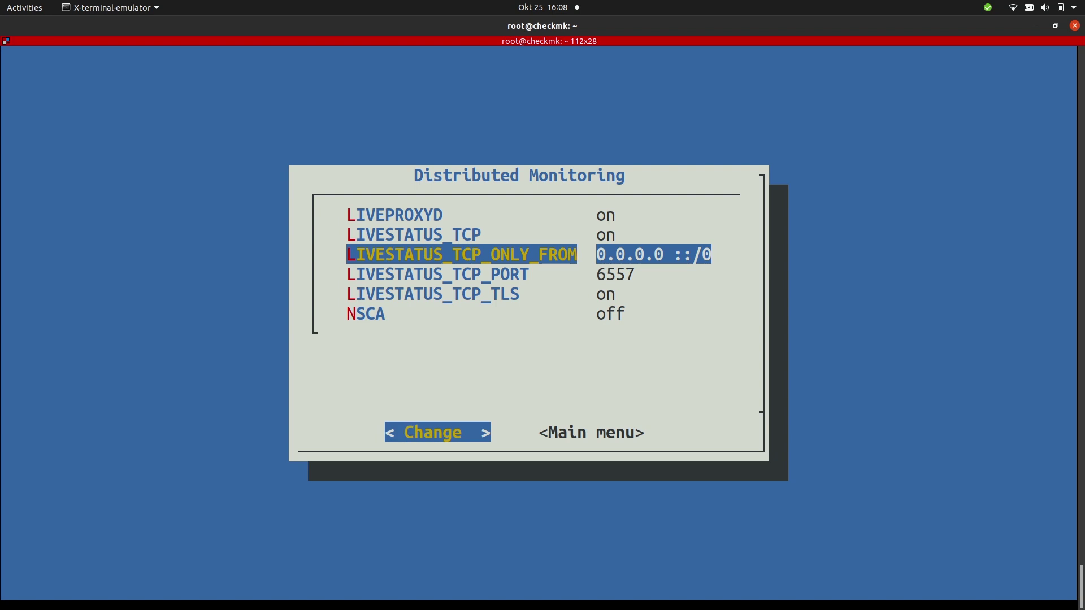
pyautogui.press('Down')
pyautogui.press('Down')
pyautogui.press('Up')
pyautogui.press('Down')
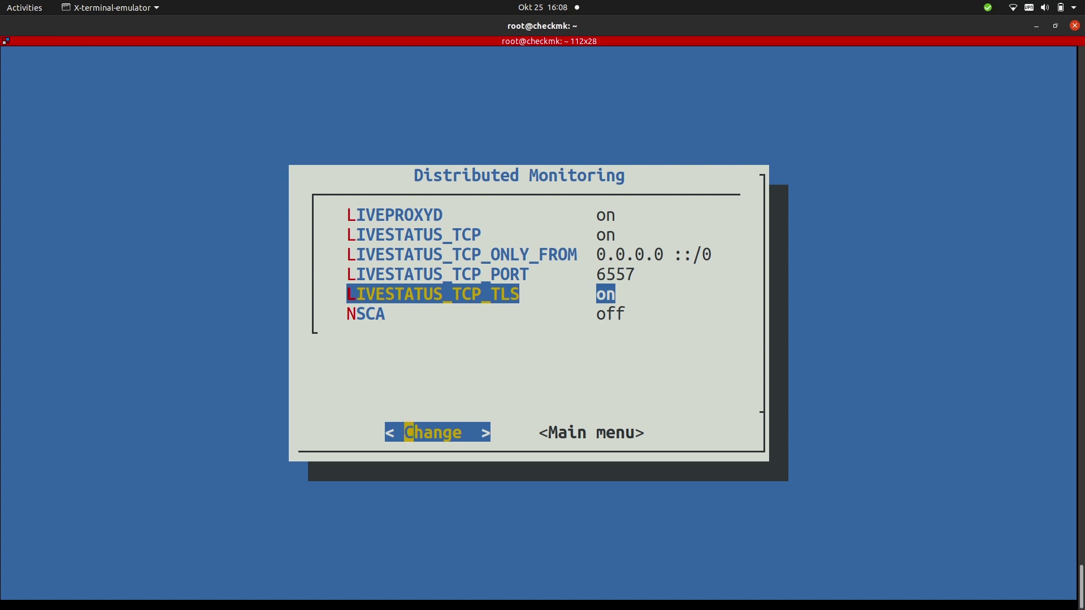
pyautogui.press('Down')
pyautogui.press('Tab')
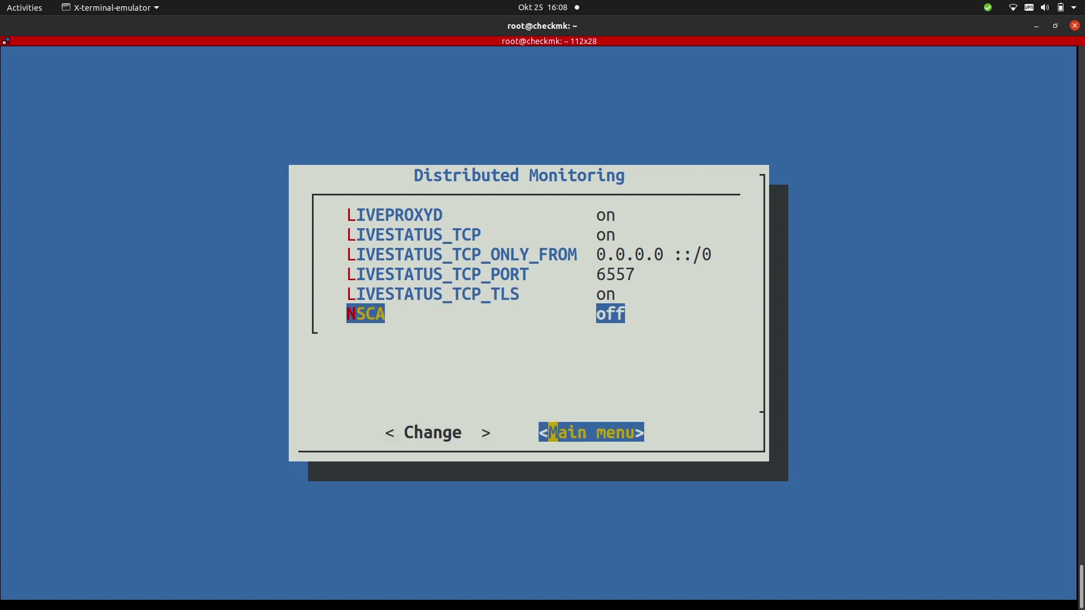
pyautogui.press('Return')
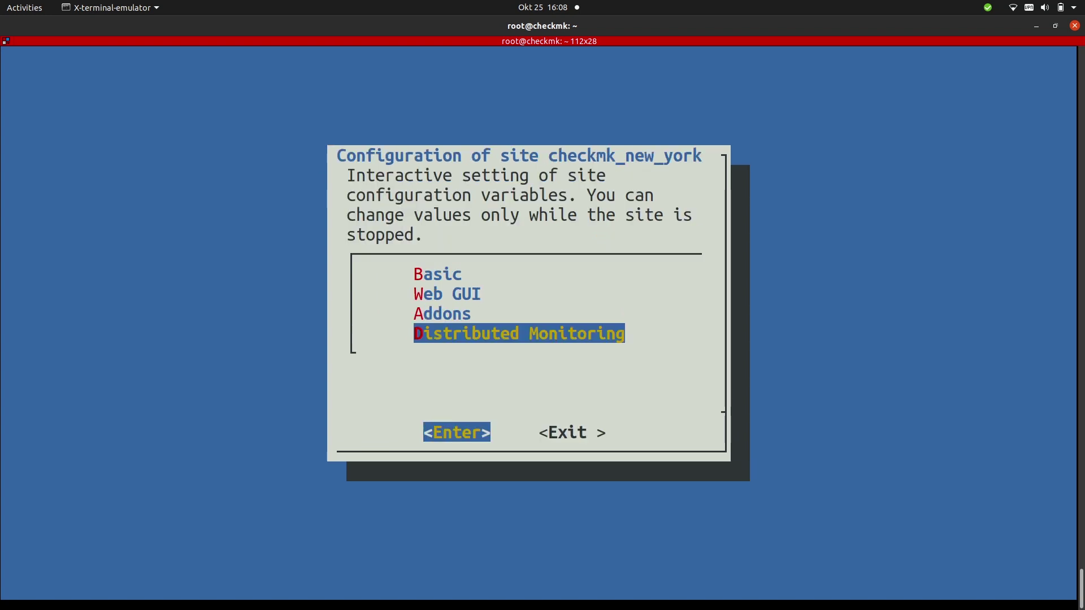
pyautogui.press('Tab')
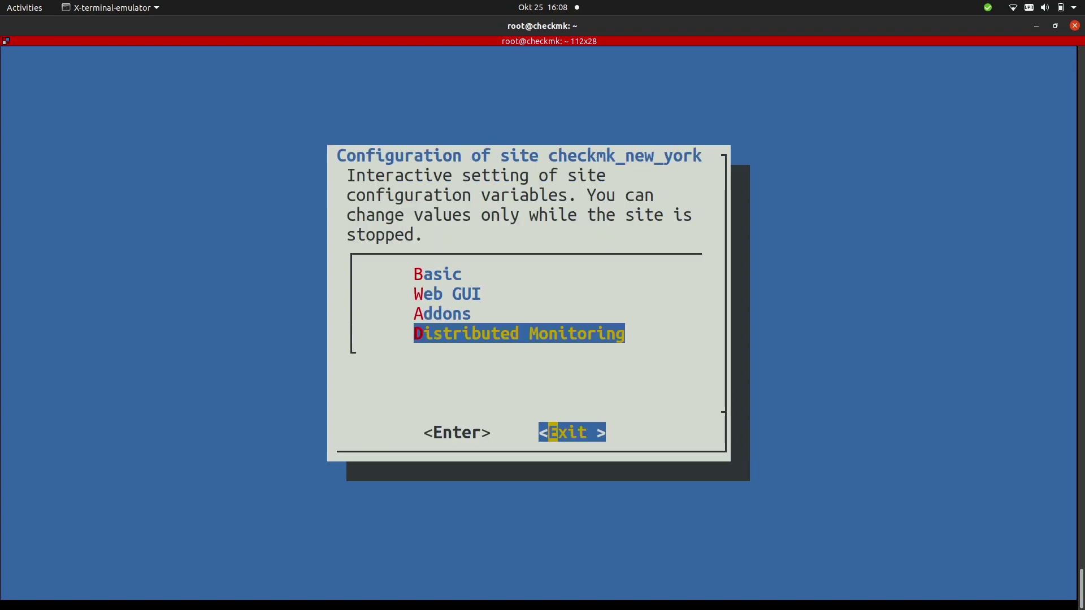
pyautogui.press('Return')
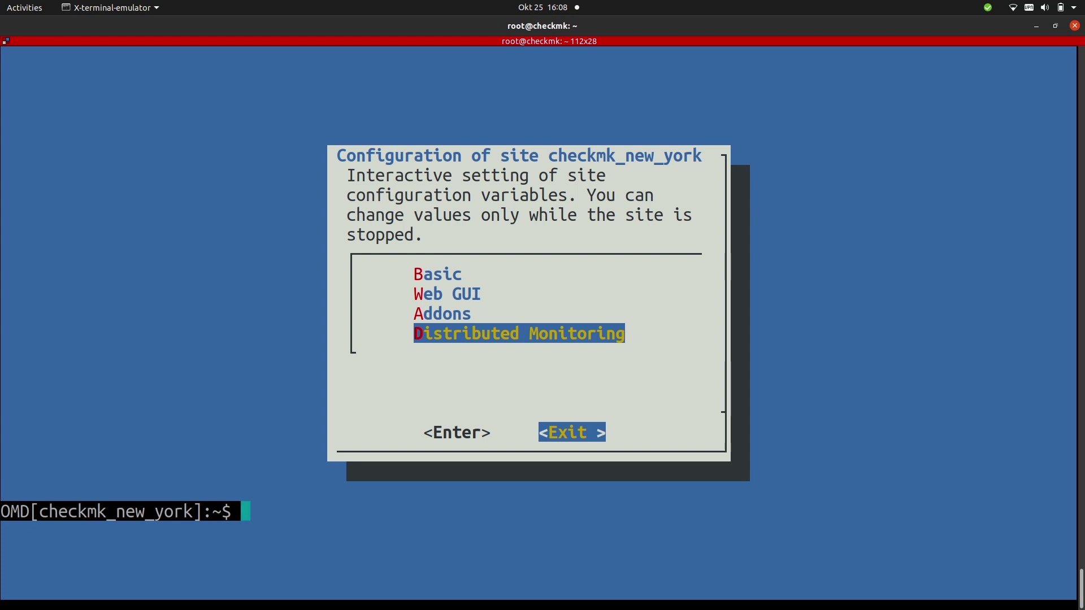
pyautogui.write('omd start')
# Start the checkmk_new_york site with omd start.
pyautogui.press('Return')
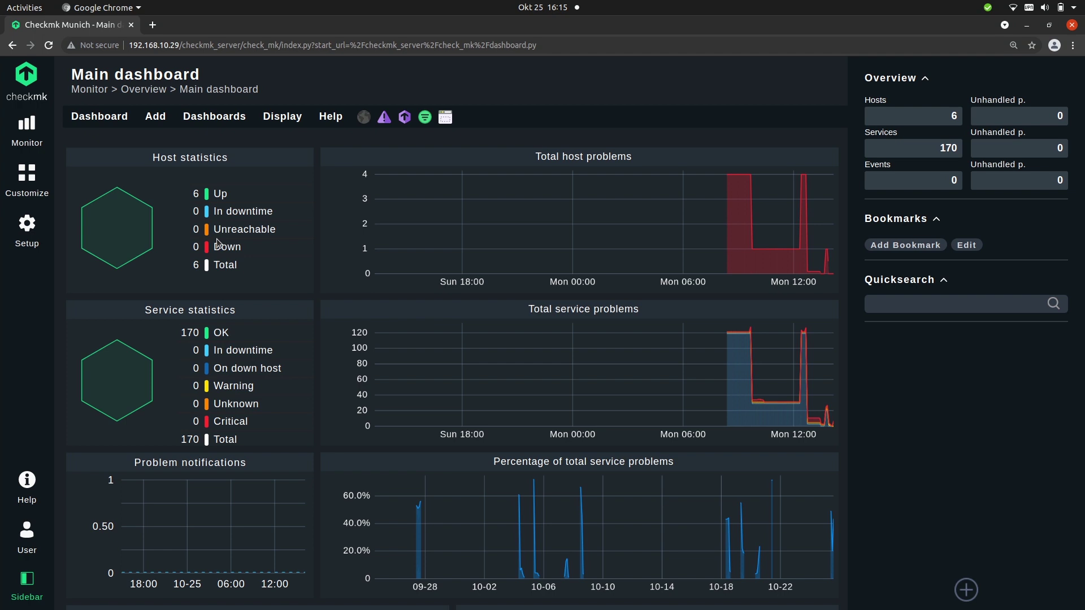
# Search the Setup menu for 'distri' and choose Distributed monitoring.
pyautogui.click(32, 235)
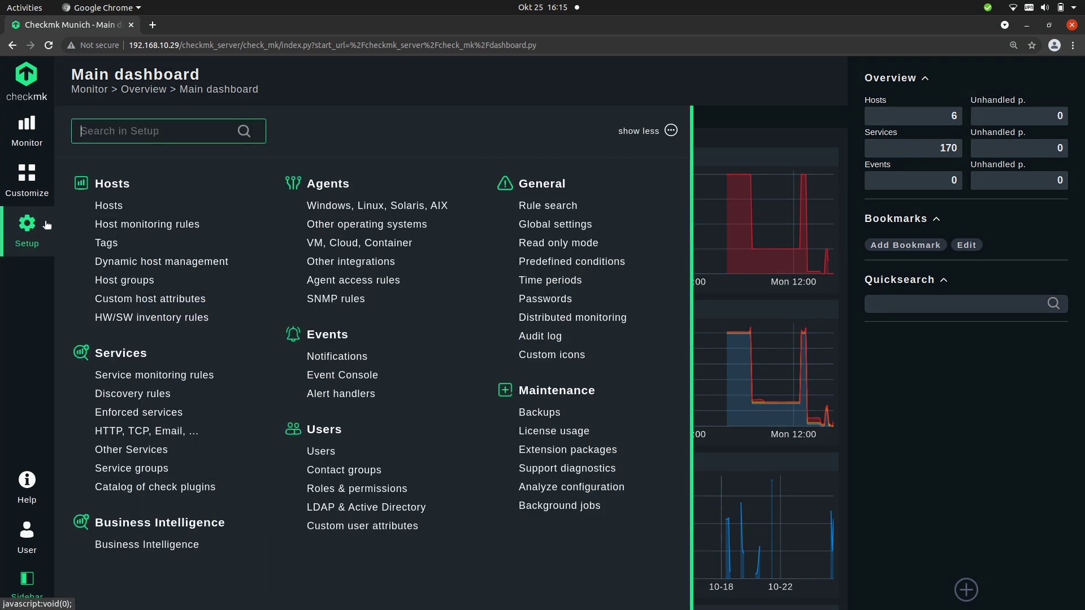
pyautogui.write('distri')
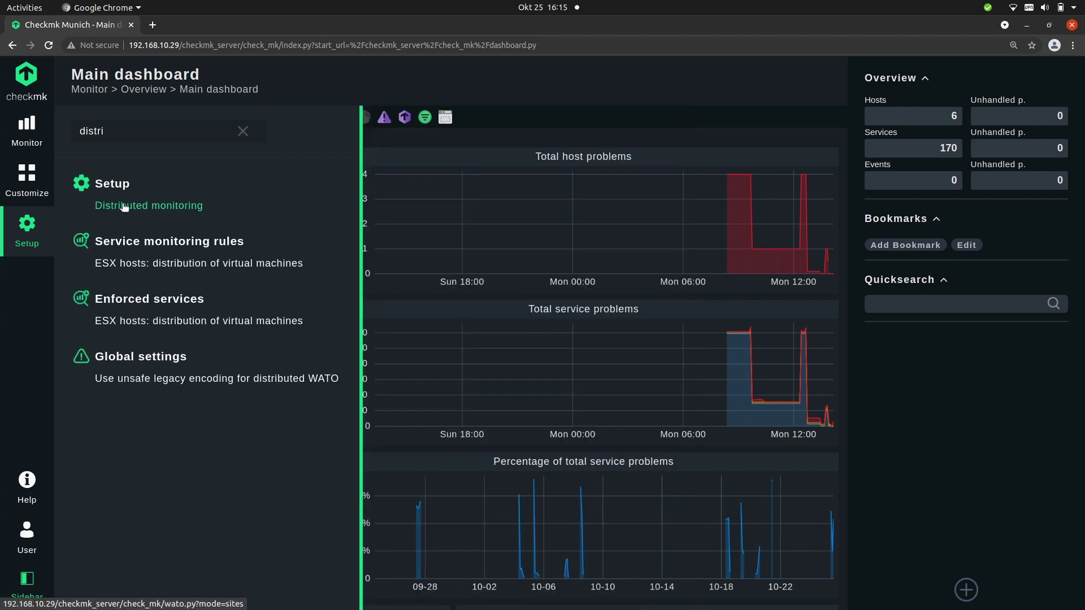
pyautogui.click(125, 205)
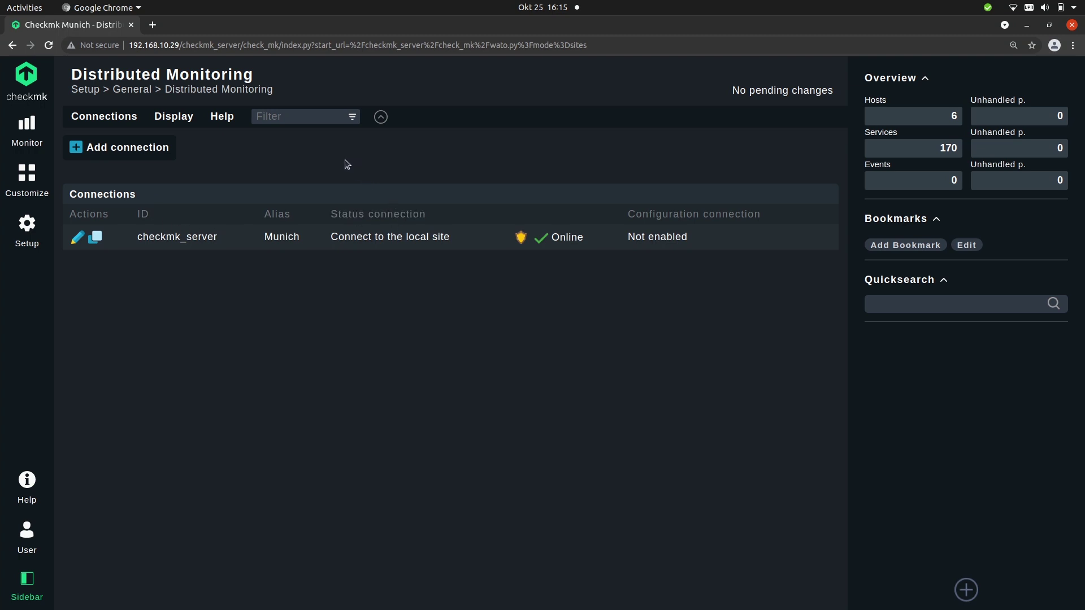
# Add a site connection with ID checkmk_new_york and alias New York, starting its host IP.
pyautogui.click(134, 149)
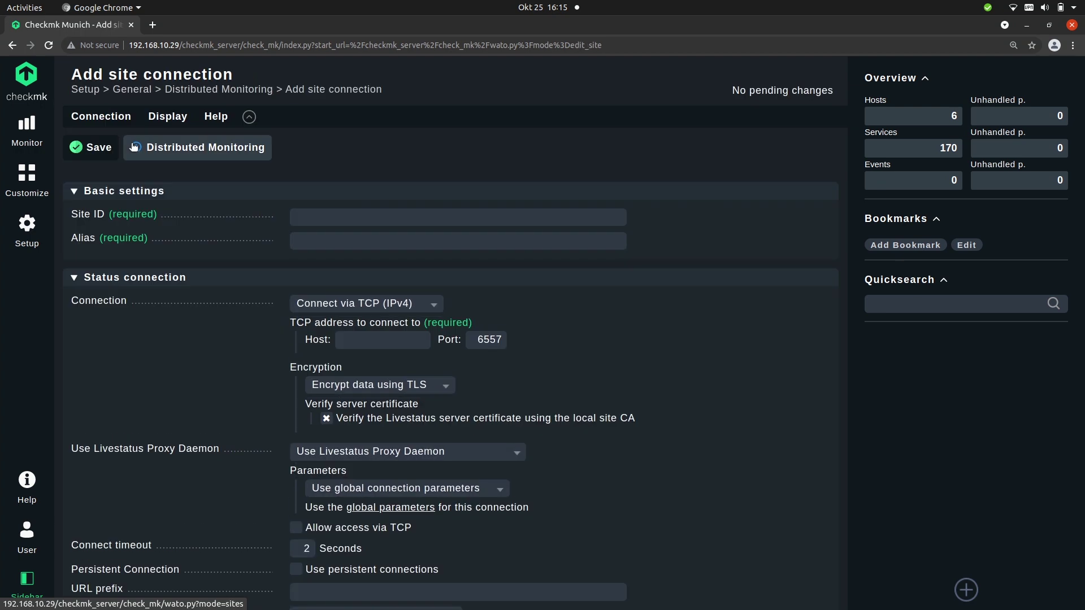
pyautogui.click(299, 218)
pyautogui.write('checkmk_')
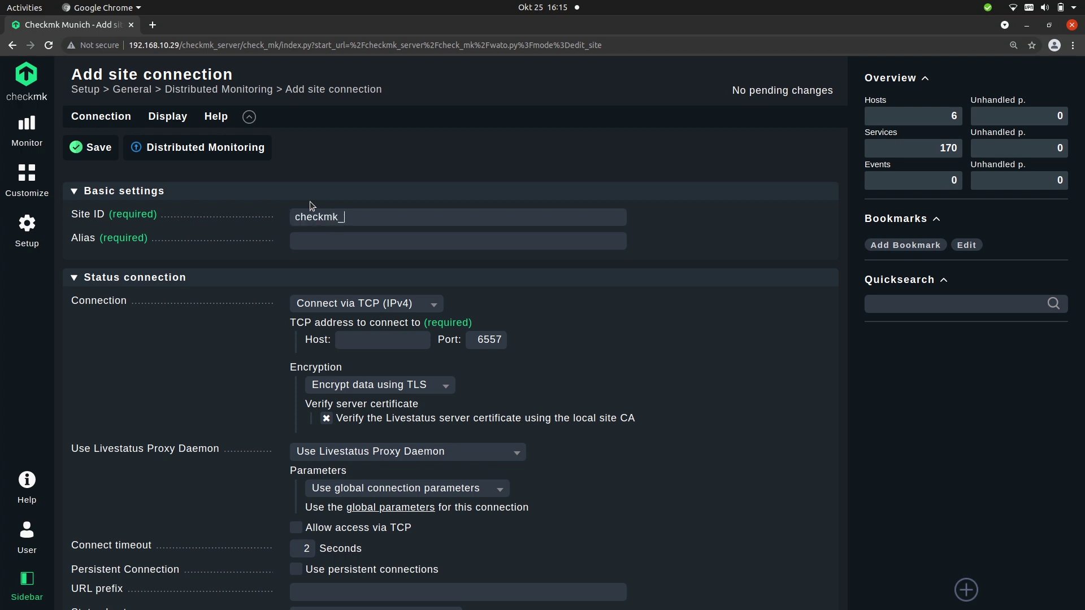
pyautogui.write('new')
pyautogui.write('_york')
pyautogui.write('New York')
pyautogui.click(376, 341)
pyautogui.write('192.1')
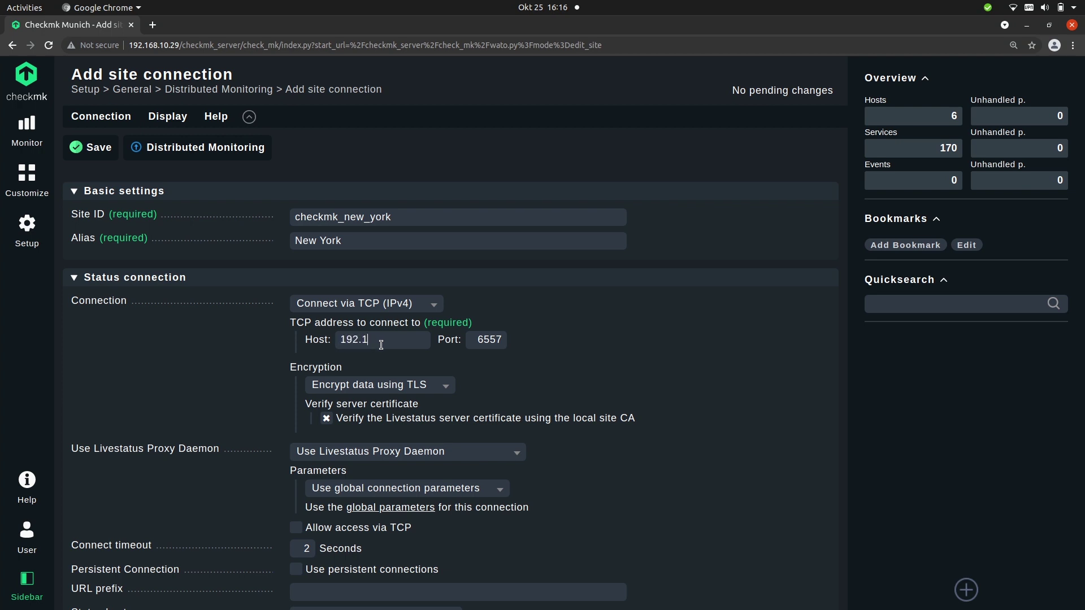
pyautogui.write('68.')
pyautogui.write('19')
pyautogui.press('BackSpace')
pyautogui.write('0.29')
pyautogui.scroll(-3, 535, 318)
pyautogui.scroll(-2, 535, 318)
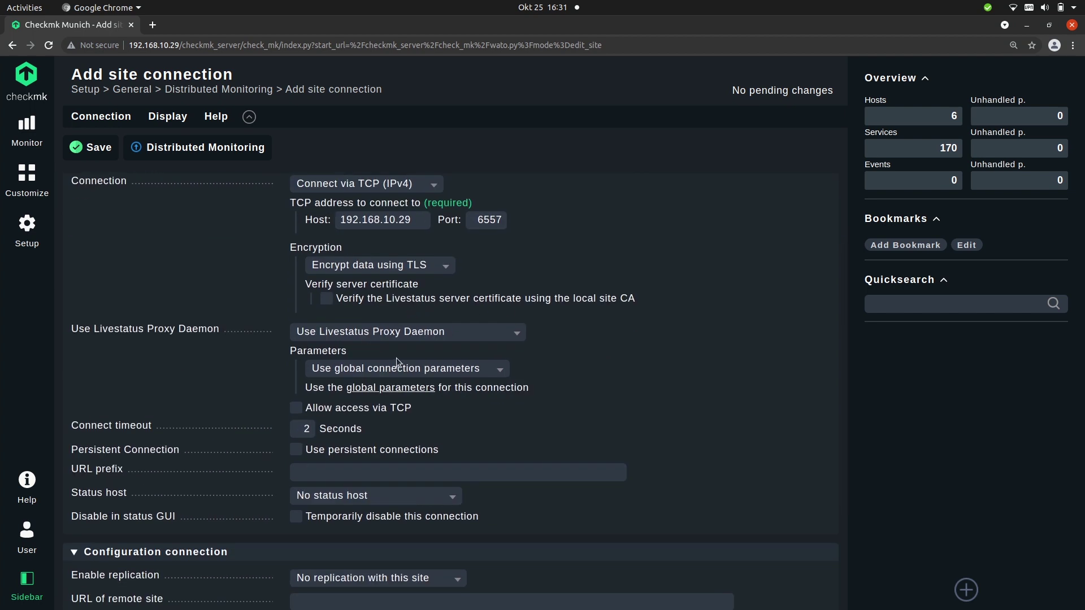
pyautogui.click(324, 474)
pyautogui.write('htt')
pyautogui.write('p:')
pyautogui.write('//192.1')
pyautogui.write('68.10.2')
pyautogui.write('9')
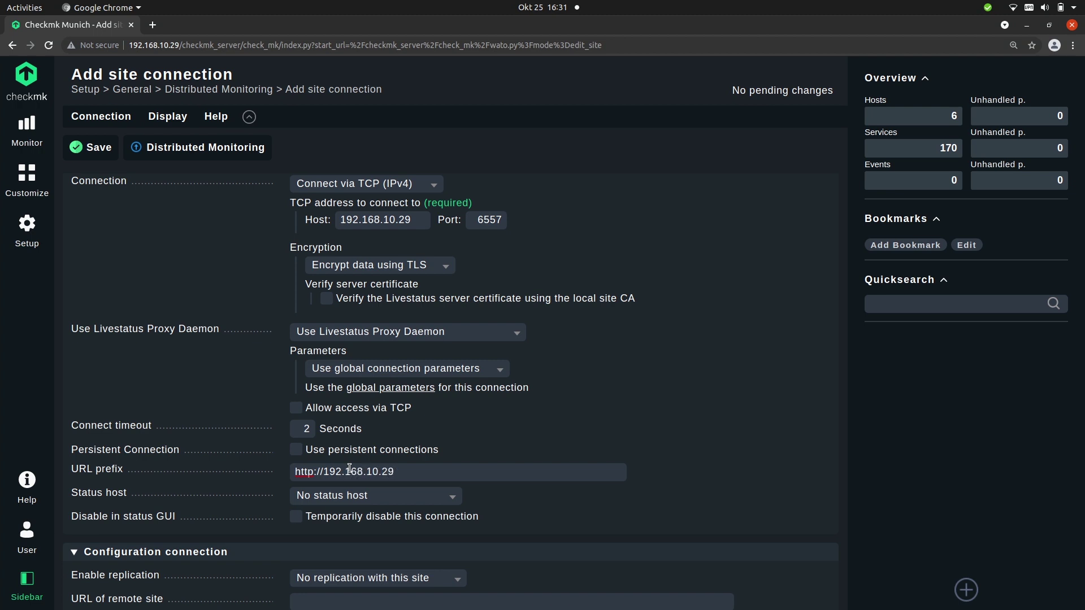
pyautogui.write('/')
pyautogui.write('checkmk_')
pyautogui.write('new_york/')
pyautogui.scroll(-2, 356, 383)
pyautogui.scroll(-1, 356, 383)
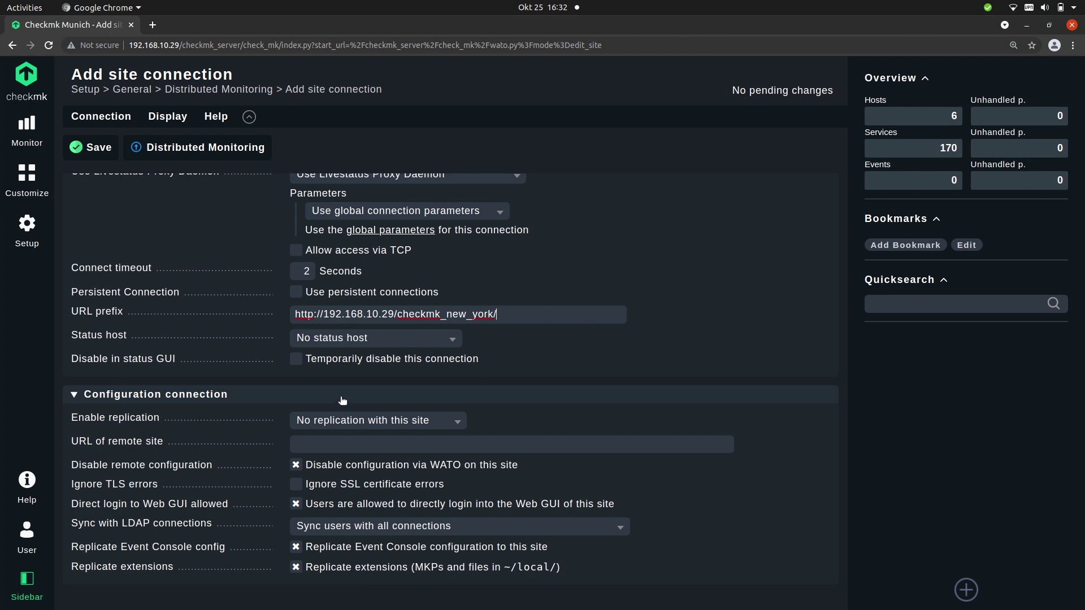
# Set replication to 'Push configuration to this site' and copy the URL prefix.
pyautogui.click(383, 422)
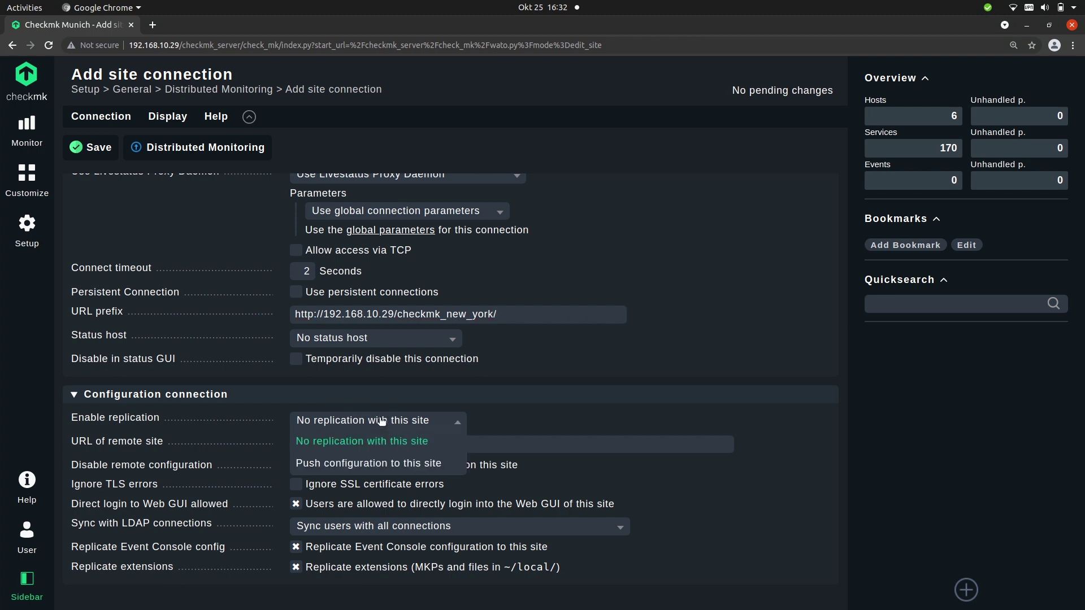
pyautogui.click(349, 462)
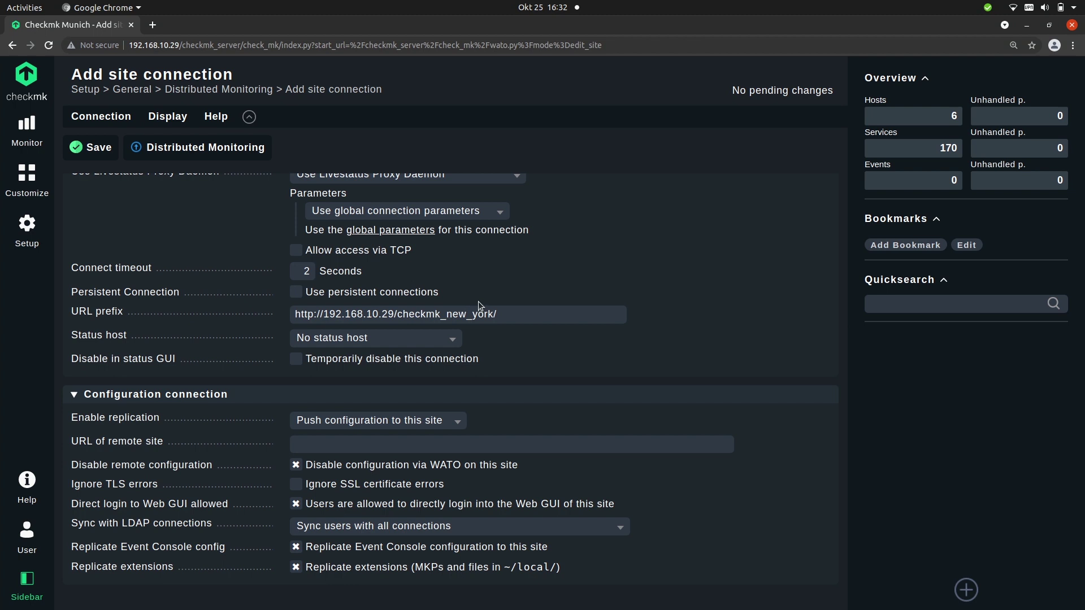
pyautogui.click(500, 314)
pyautogui.hotkey('ctrl', 'a')
pyautogui.hotkey('ctrl', 'c')
pyautogui.click(325, 444)
pyautogui.hotkey('ctrl', 'v')
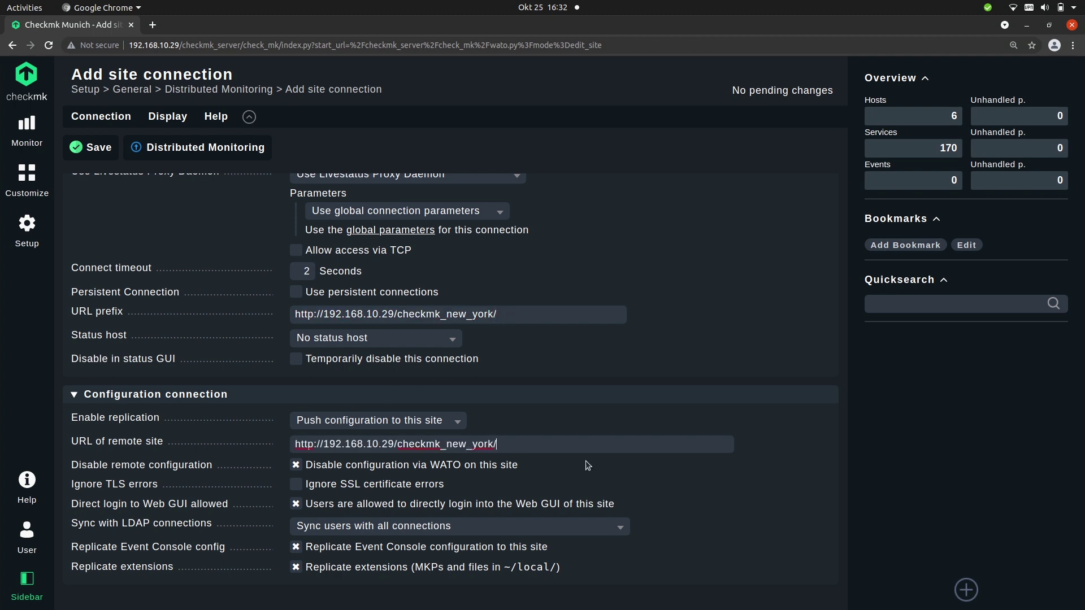
pyautogui.write('che')
pyautogui.write('ck_mk/')
pyautogui.click(99, 151)
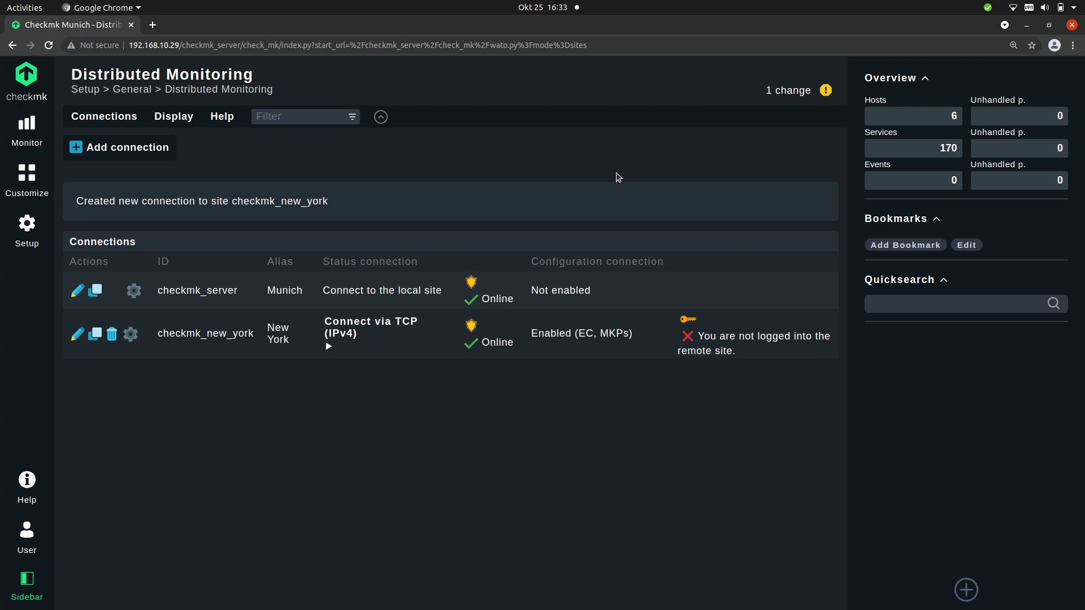
# Open the login page for the checkmk_new_york connection.
pyautogui.click(688, 323)
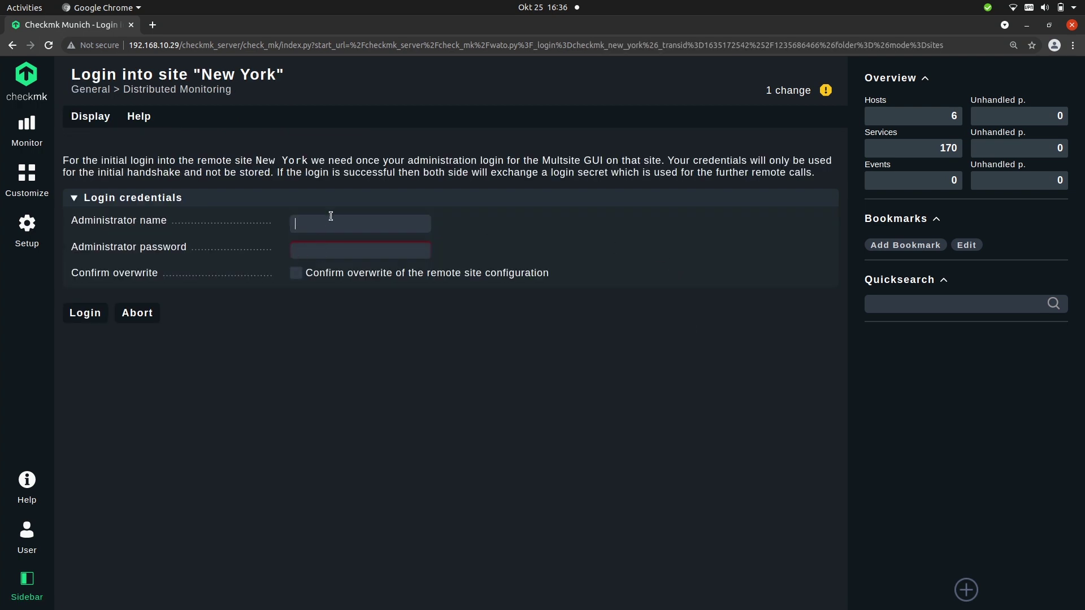
# Log into New York with the administrator credentials, confirming the configuration overwrite.
pyautogui.click(333, 246)
pyautogui.write('mk')
pyautogui.click(87, 317)
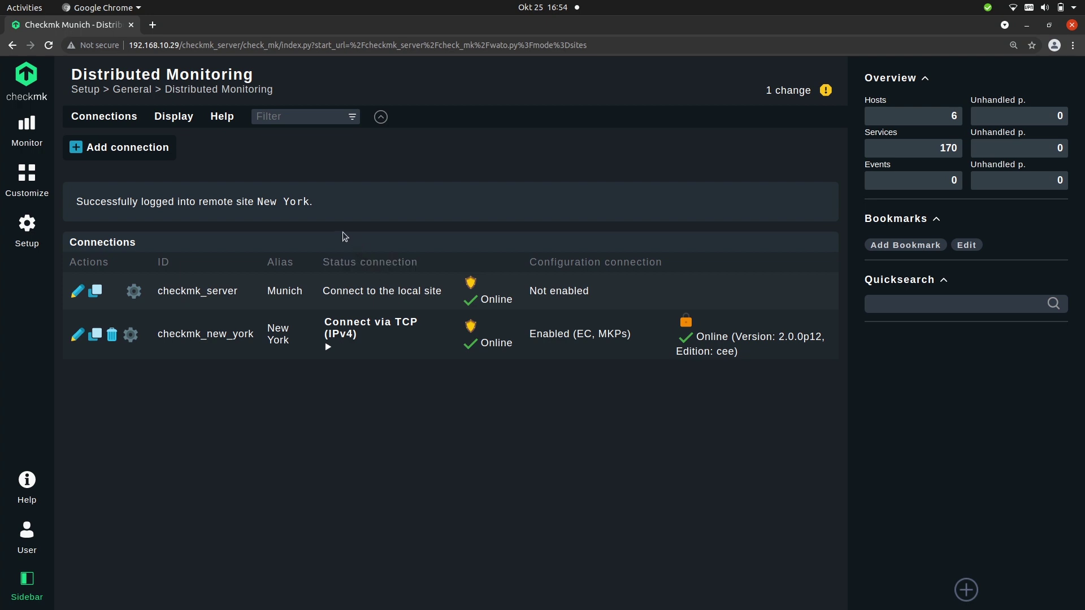
# Open the Setup menu listing hosts, services, agents, events and users.
pyautogui.click(28, 229)
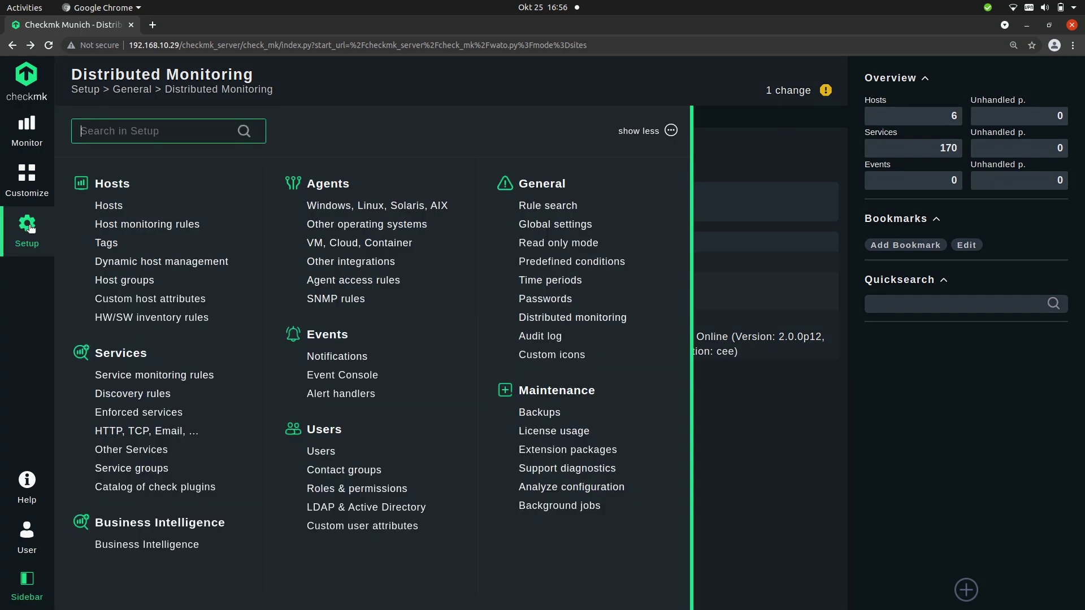
# Add host checkmk_new_york, monitored on the New York site, with IPv4 address 192.168.10.29.
pyautogui.click(109, 205)
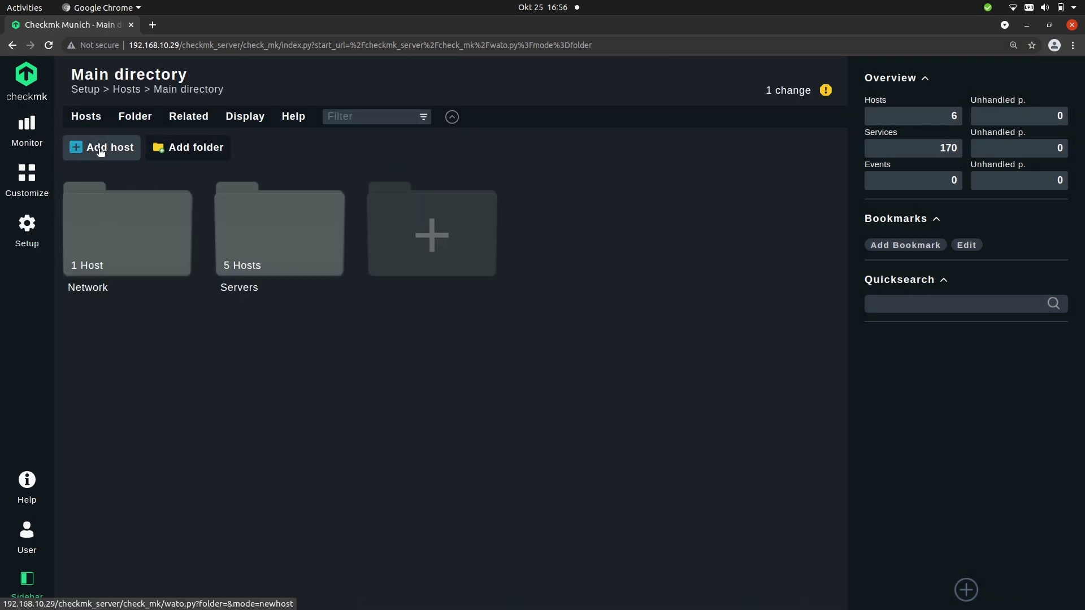
pyautogui.click(98, 149)
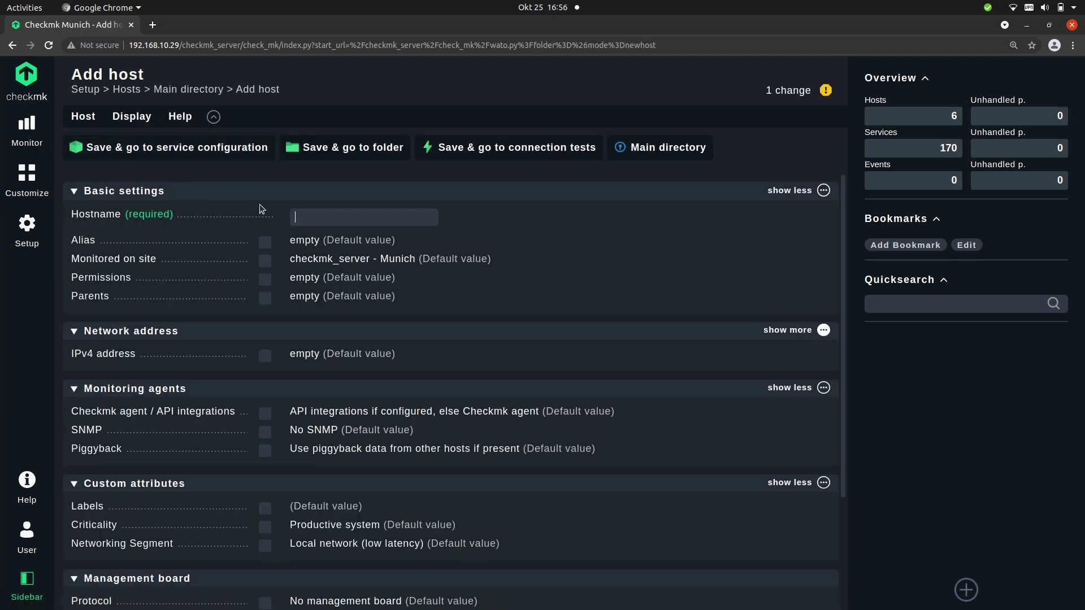
pyautogui.write('checkmk')
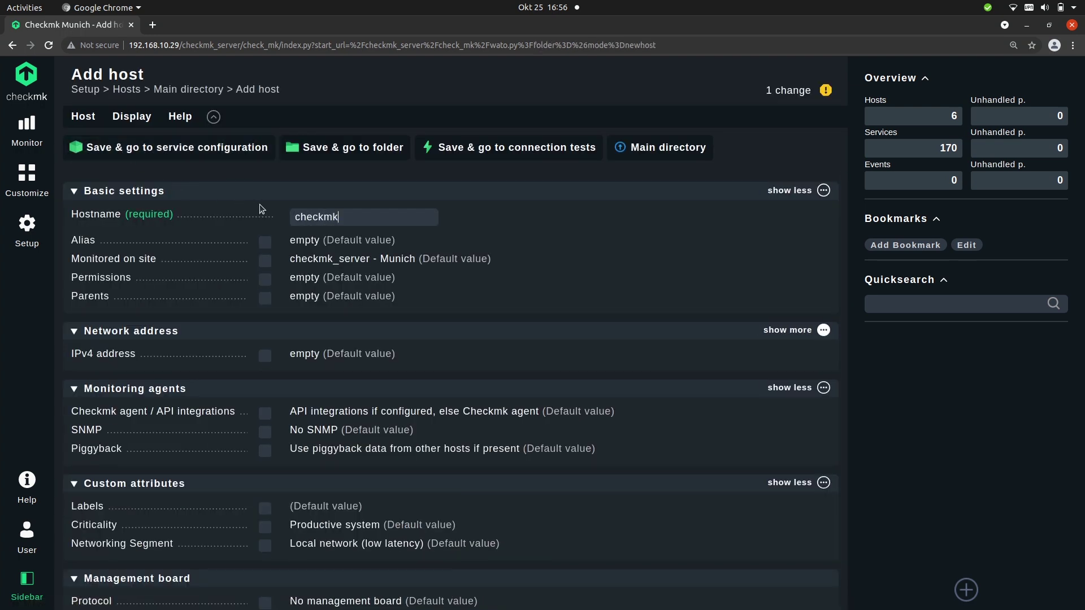
pyautogui.write('_new_york')
pyautogui.click(264, 261)
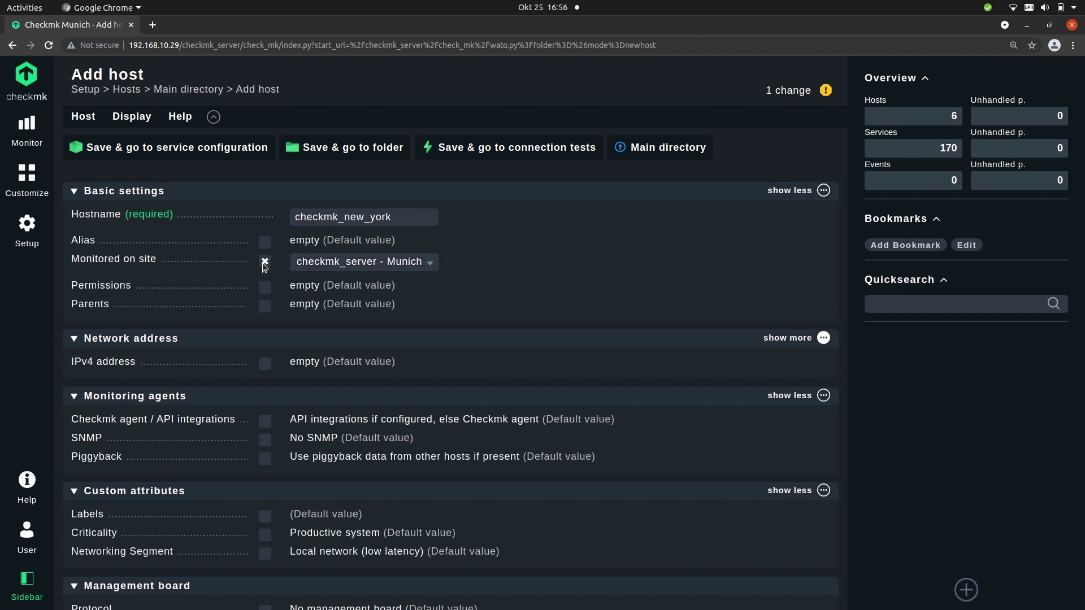
pyautogui.click(326, 265)
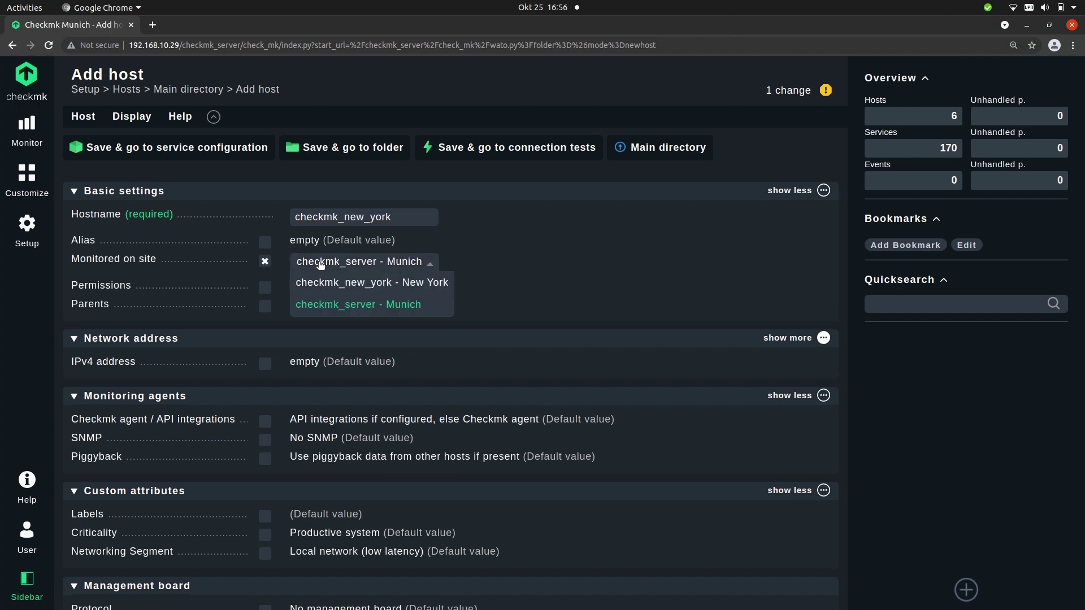
pyautogui.click(358, 283)
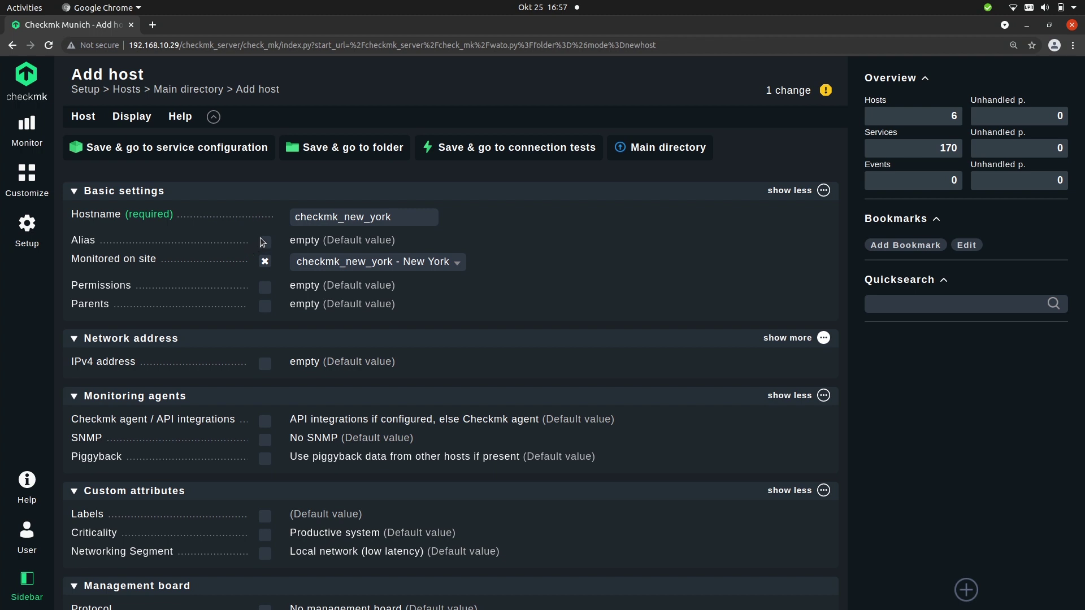
pyautogui.click(265, 364)
pyautogui.write('192')
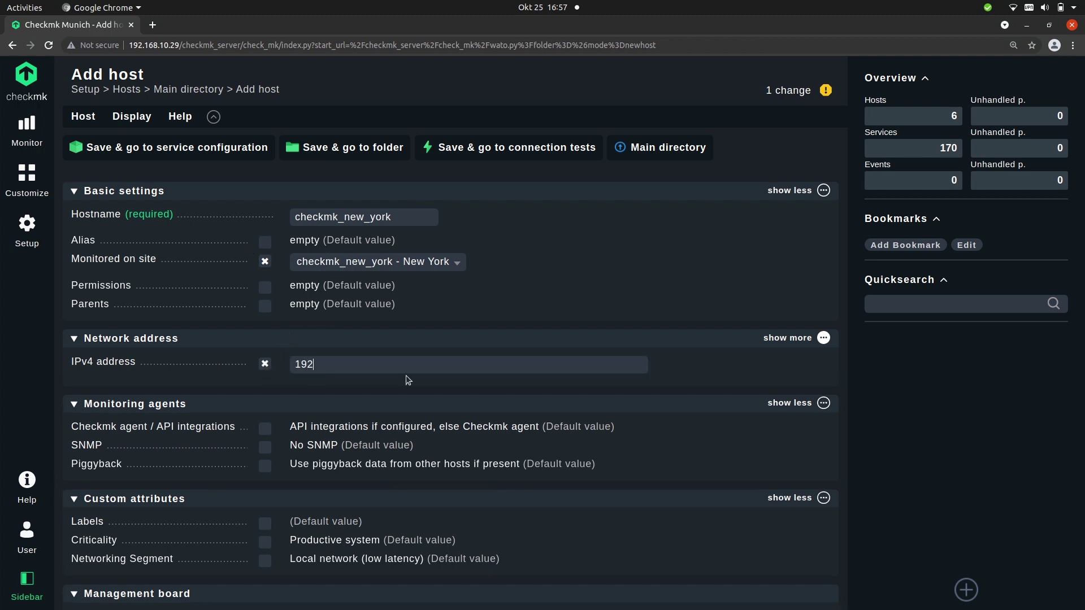
pyautogui.write('.168.10.')
pyautogui.write('29')
# Save checkmk_new_york and accept all its discovered services and host labels with Fix all.
pyautogui.click(214, 149)
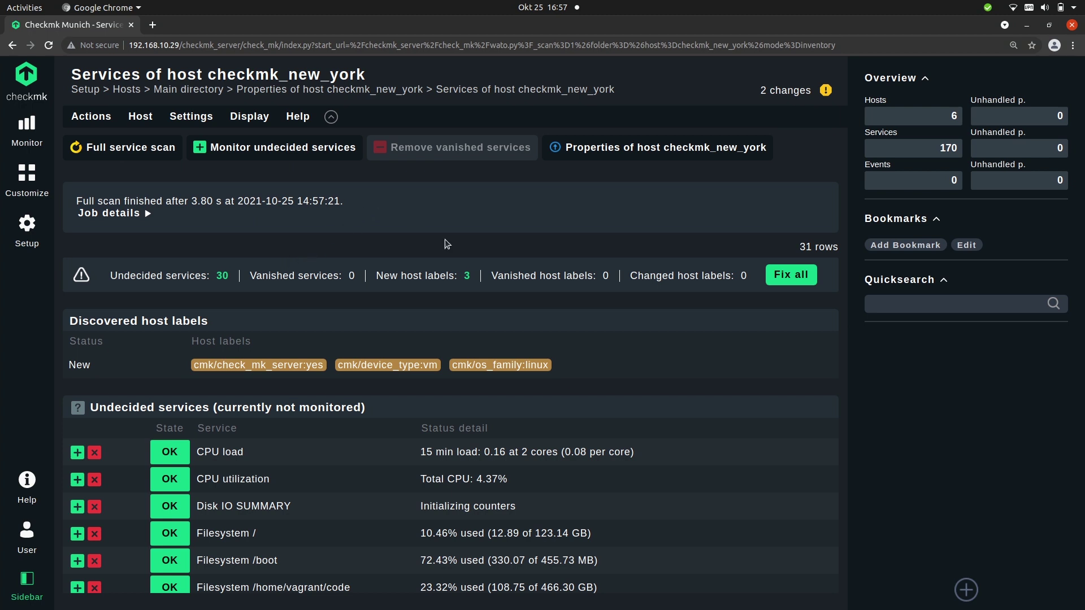
pyautogui.click(793, 275)
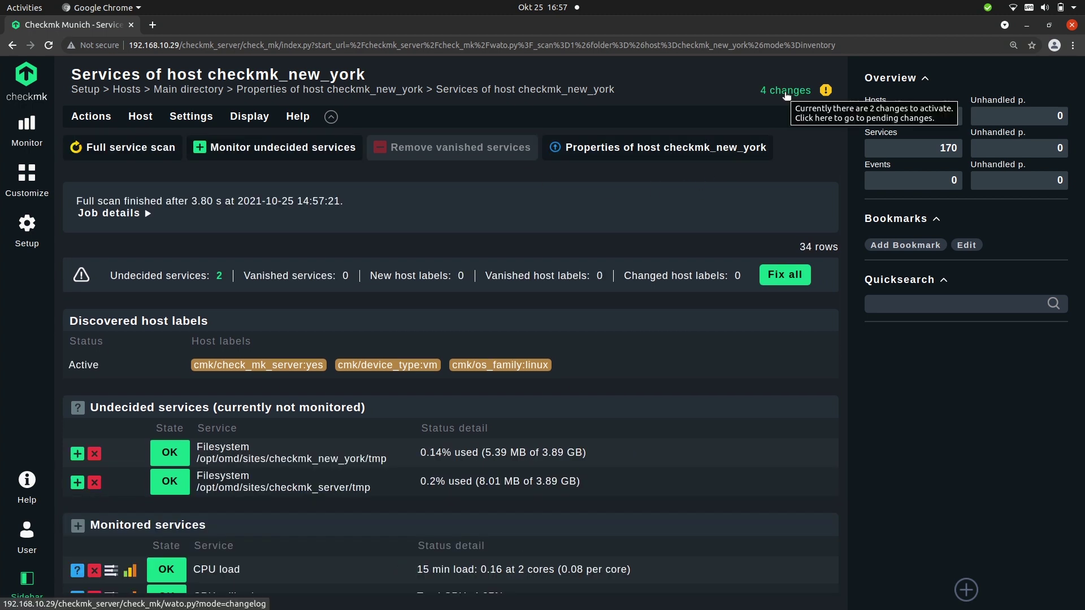
# Activate the 4 pending changes on the Munich and New York sites.
pyautogui.click(787, 91)
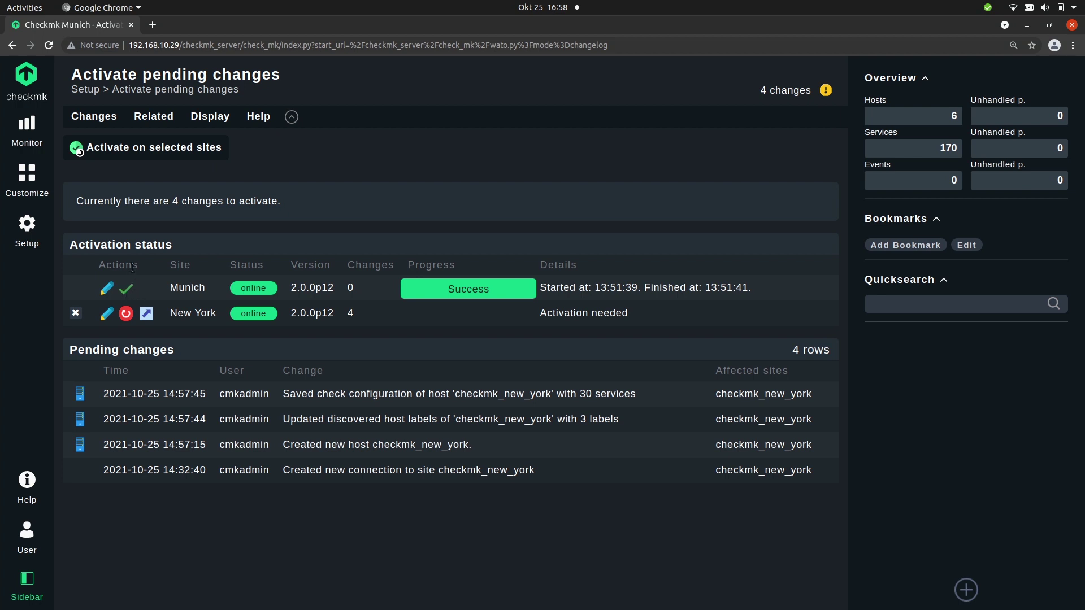
pyautogui.click(136, 149)
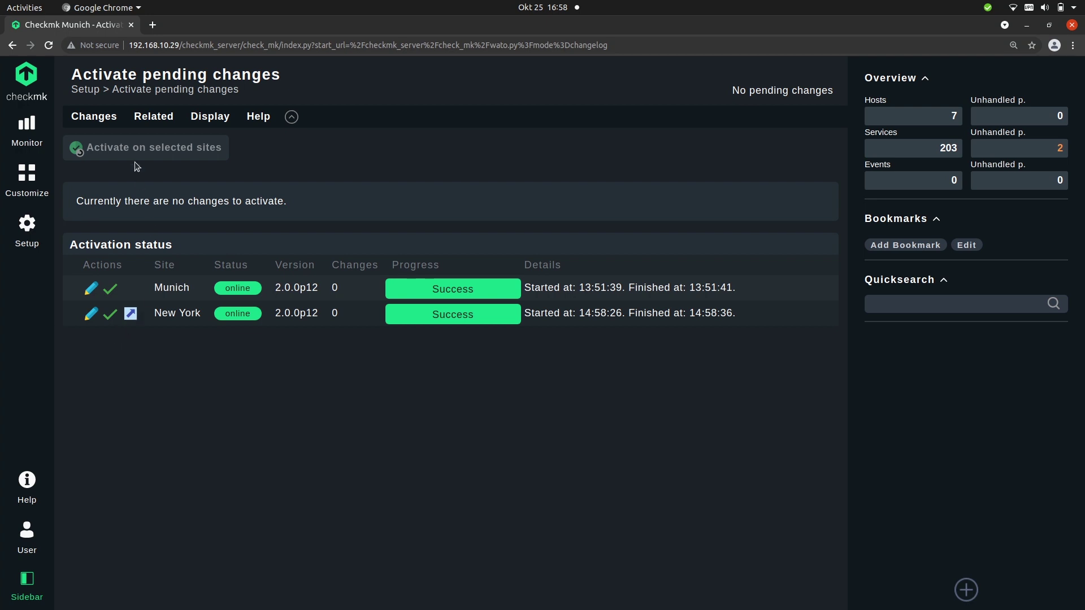
# Show All hosts, with checkmk_new_york UP under New York among 7 hosts.
pyautogui.click(27, 127)
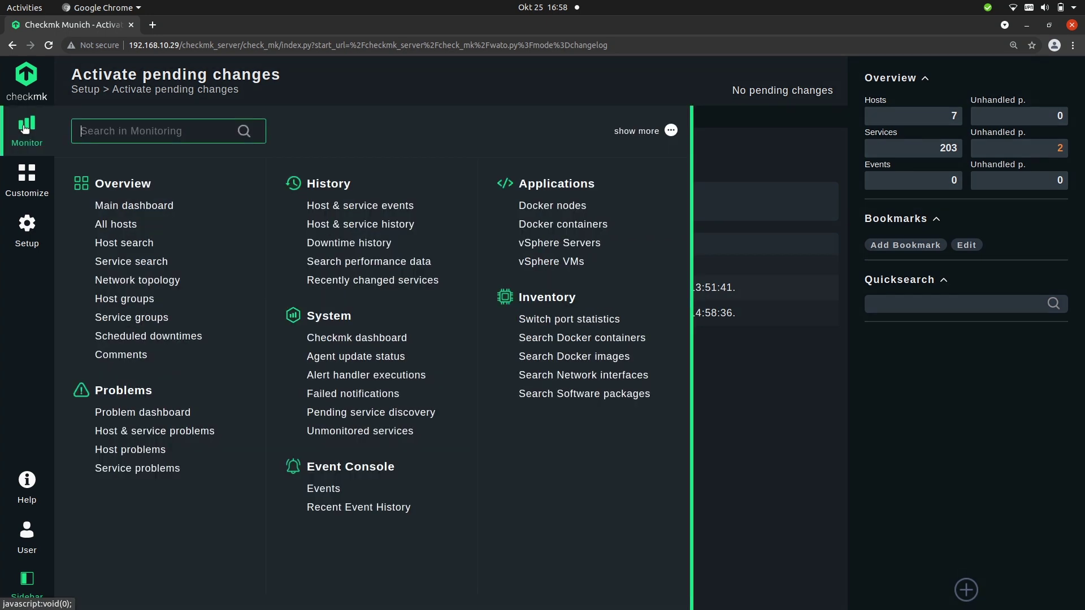
pyautogui.click(108, 226)
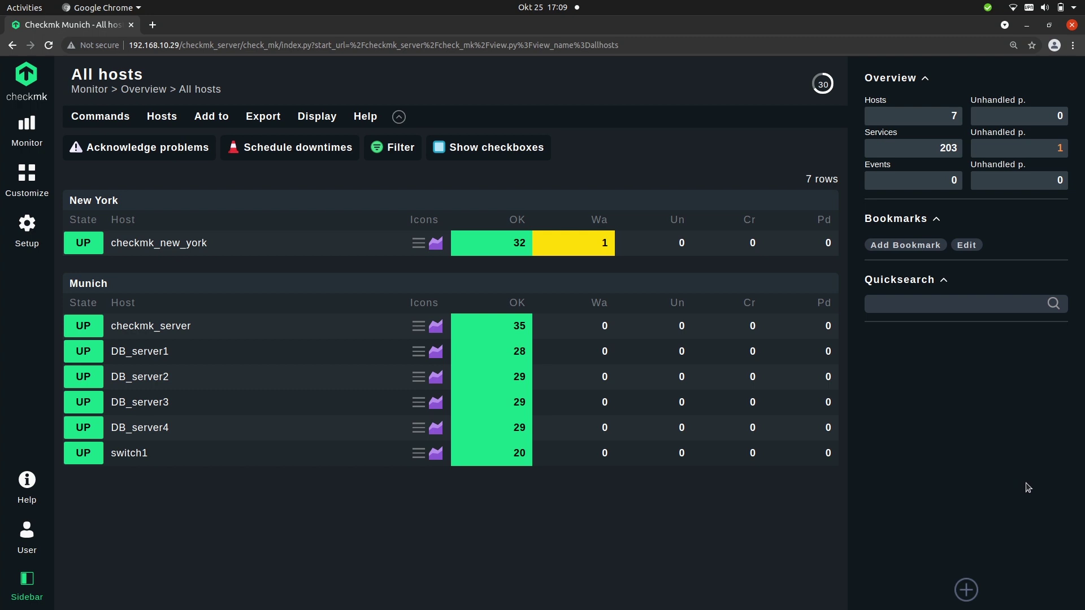
# Add the Site Status snap-in to the sidebar, showing Munich and New York online.
pyautogui.click(966, 589)
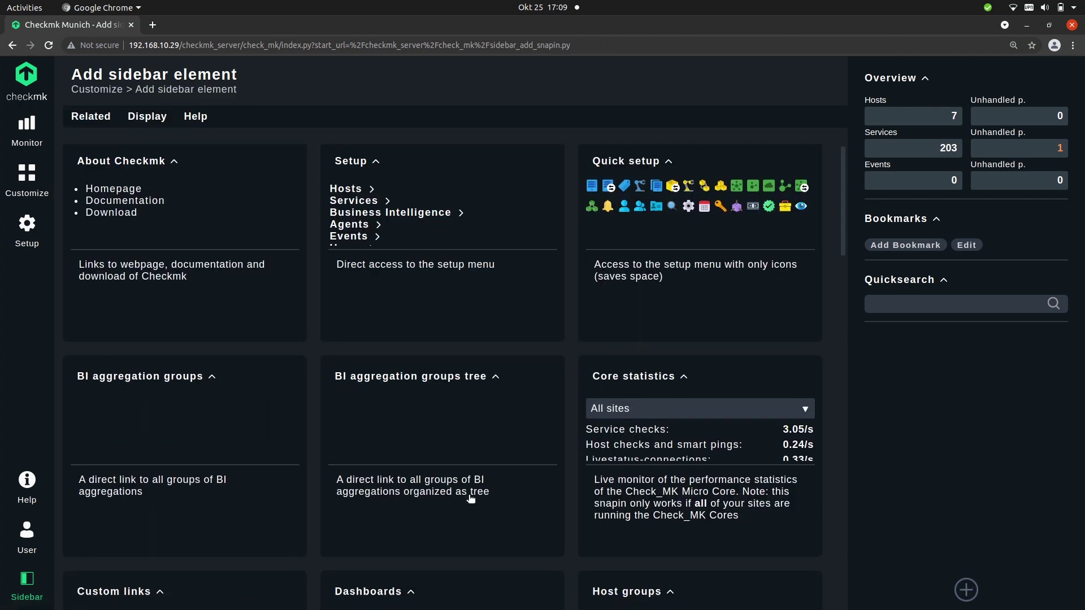
pyautogui.scroll(-4, 471, 499)
pyautogui.scroll(-4, 471, 500)
pyautogui.scroll(-3, 471, 500)
pyautogui.scroll(-3, 483, 474)
pyautogui.scroll(-4, 496, 462)
pyautogui.scroll(-3, 424, 424)
pyautogui.scroll(2, 372, 382)
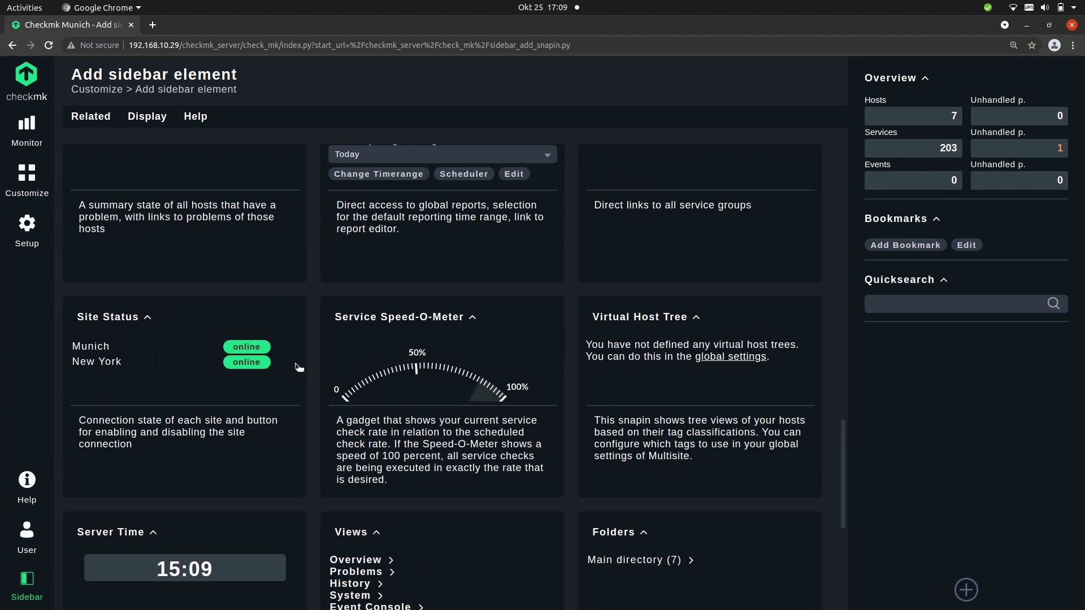
pyautogui.click(111, 320)
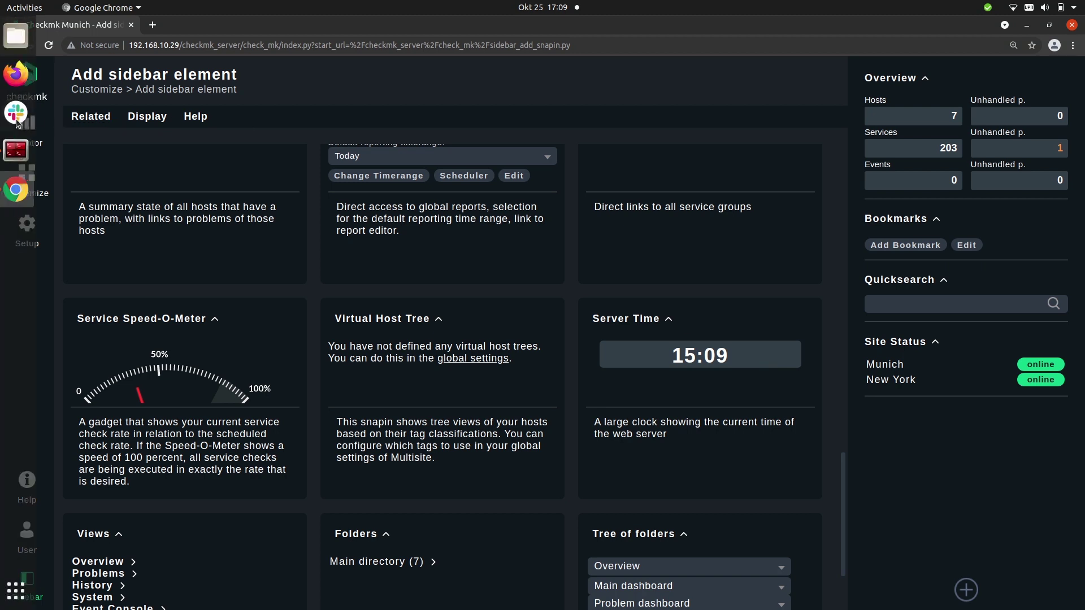
# Show All hosts and disable New York in Site Status, leaving 6 hosts and 170 services.
pyautogui.click(34, 132)
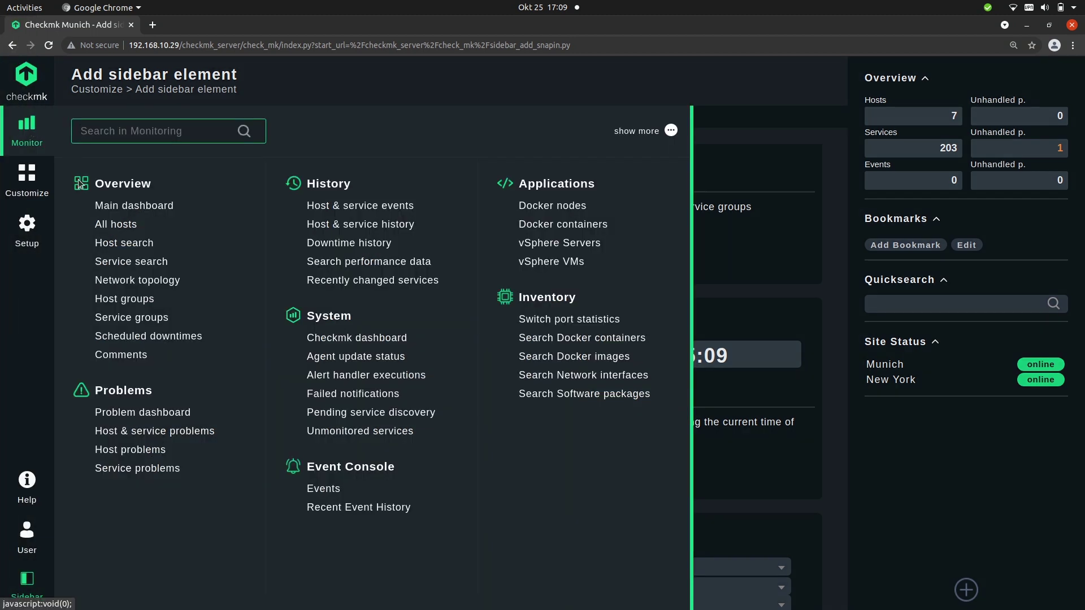
pyautogui.click(116, 224)
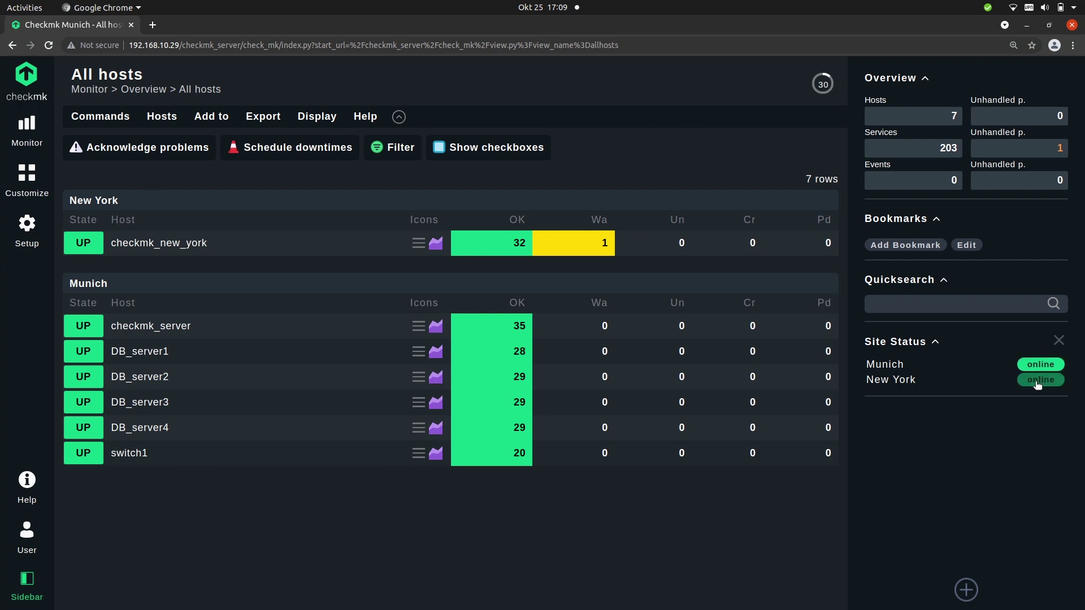
pyautogui.click(1040, 380)
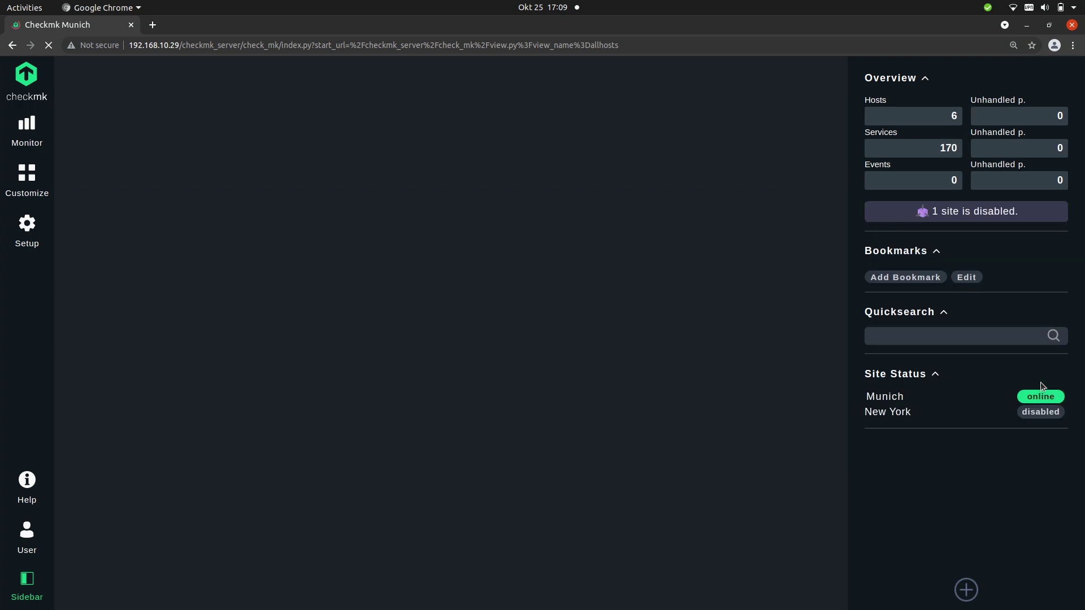